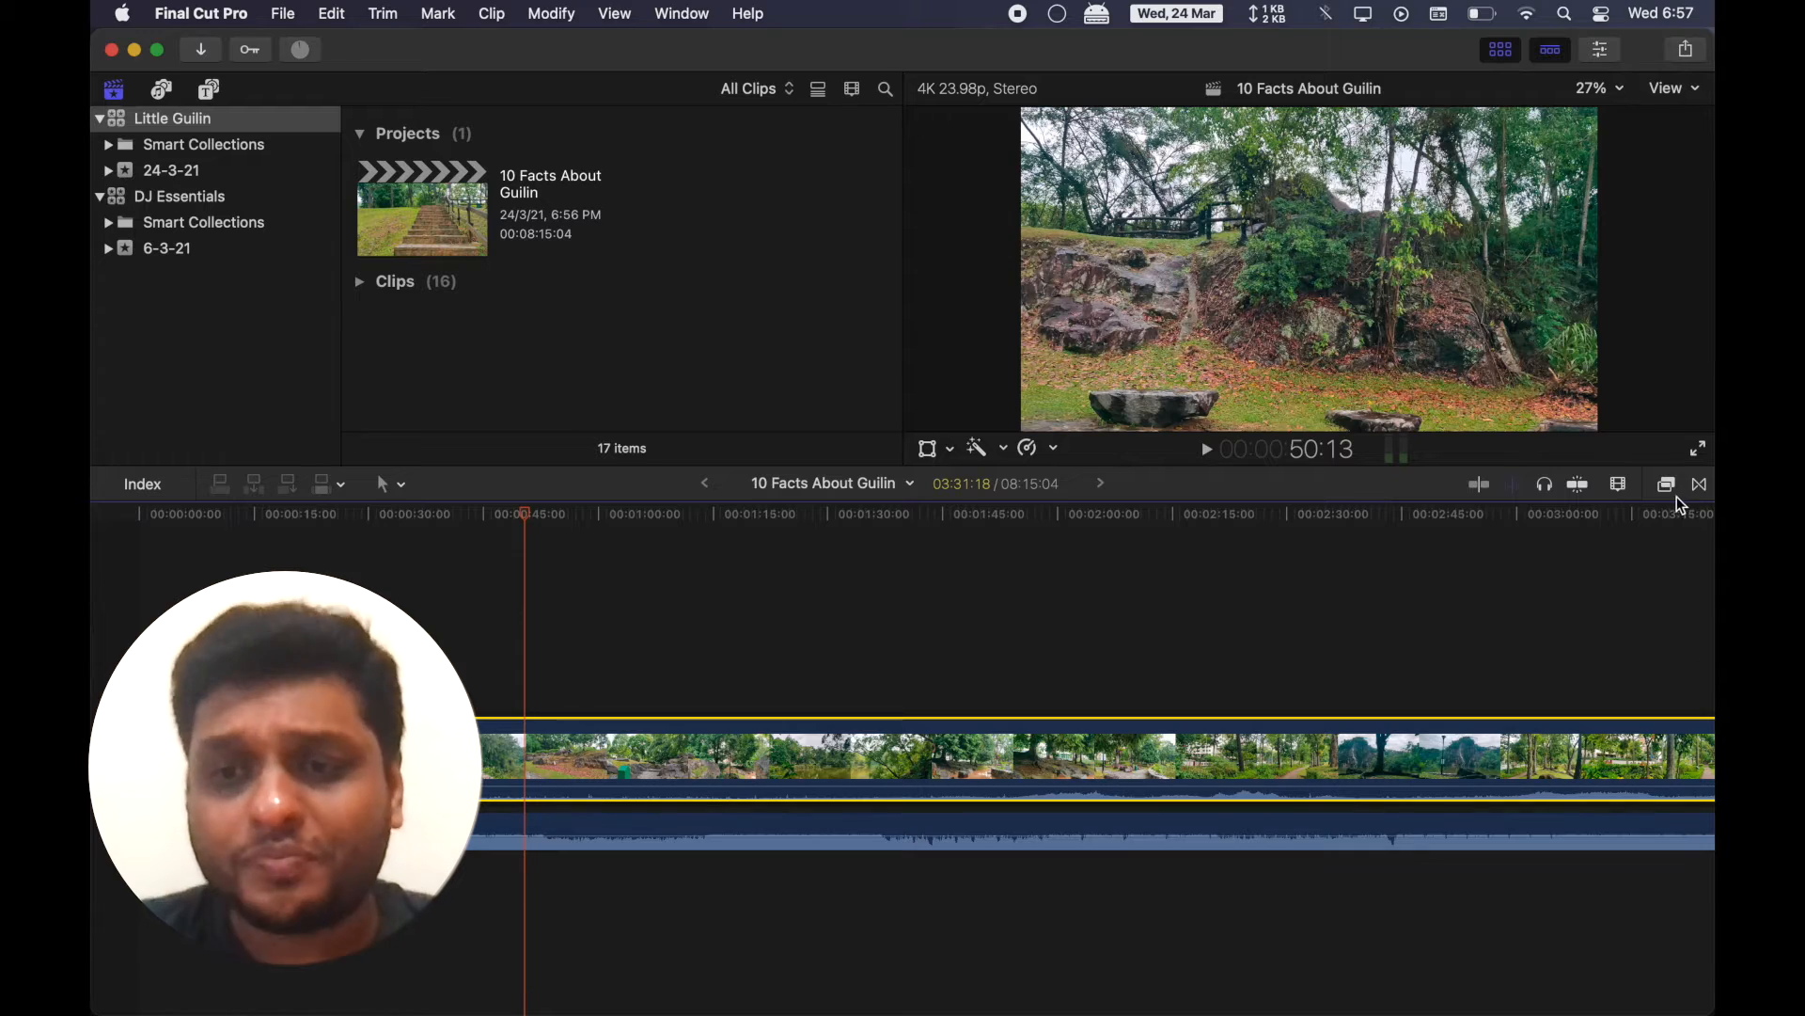
Apply the Custom LUT effect to the clip VID_20210324_135137 in the timeline.
left_click(1666, 483)
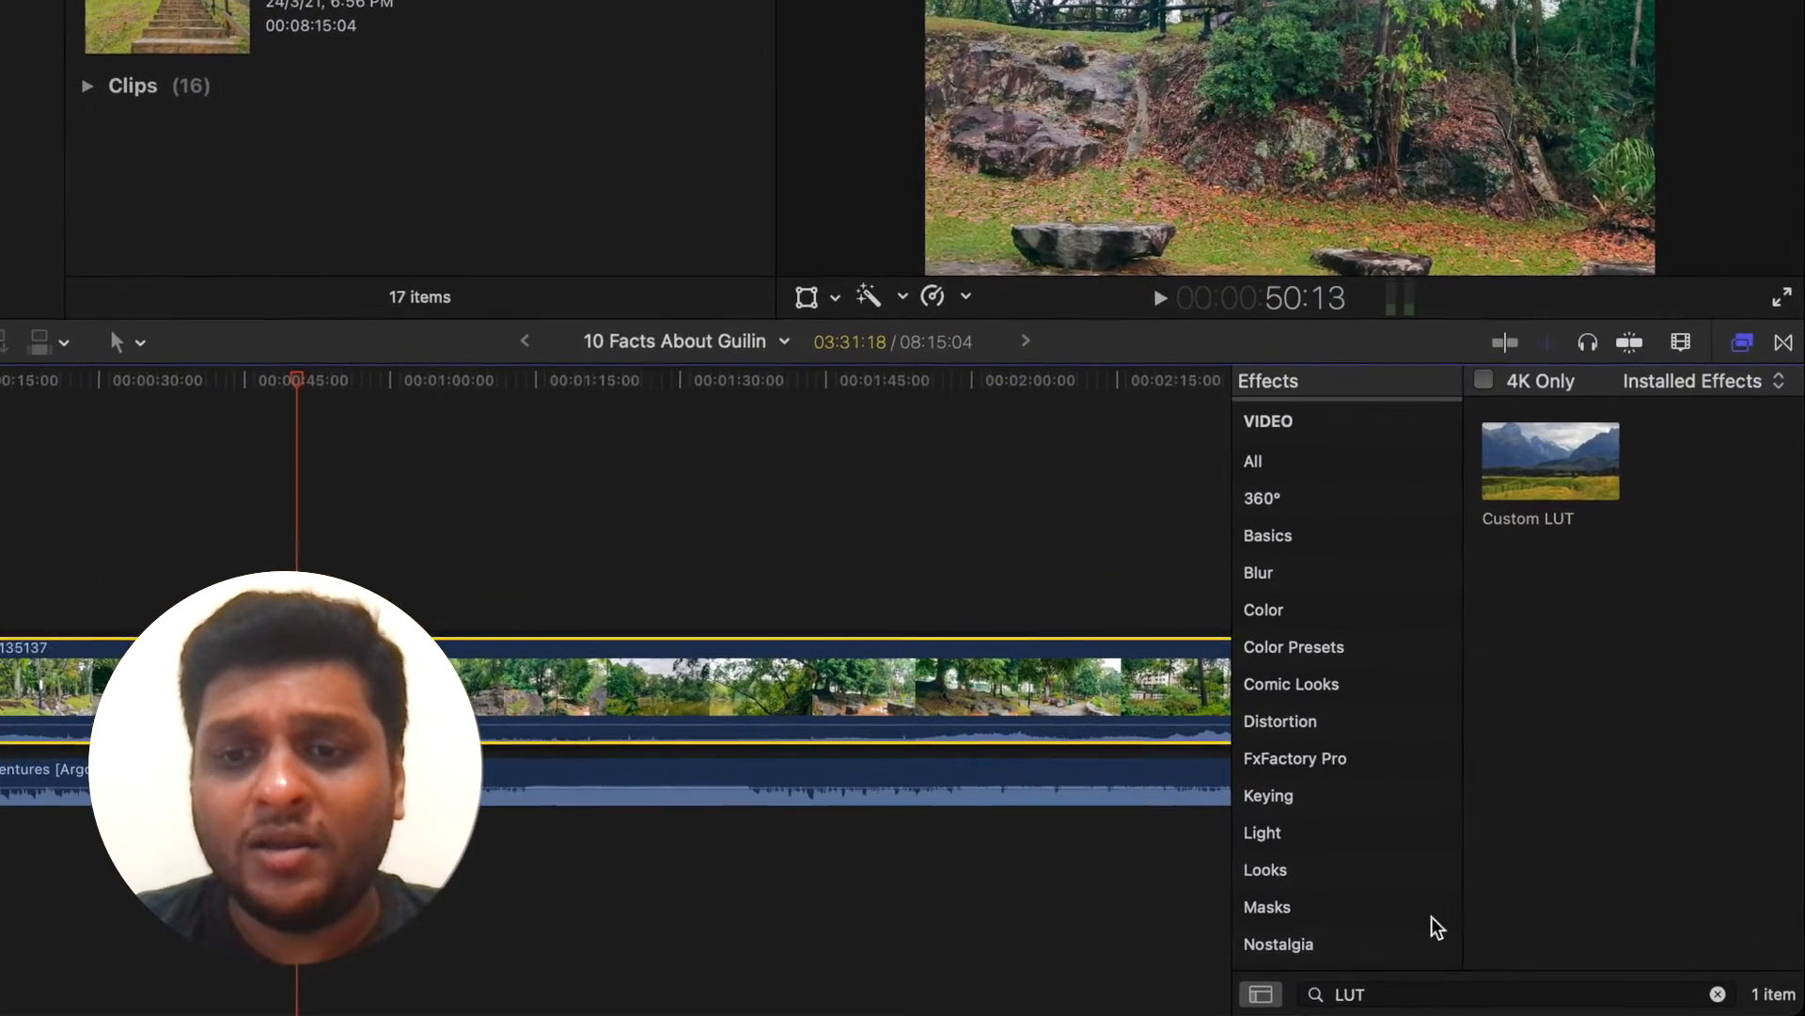
left_click(1392, 988)
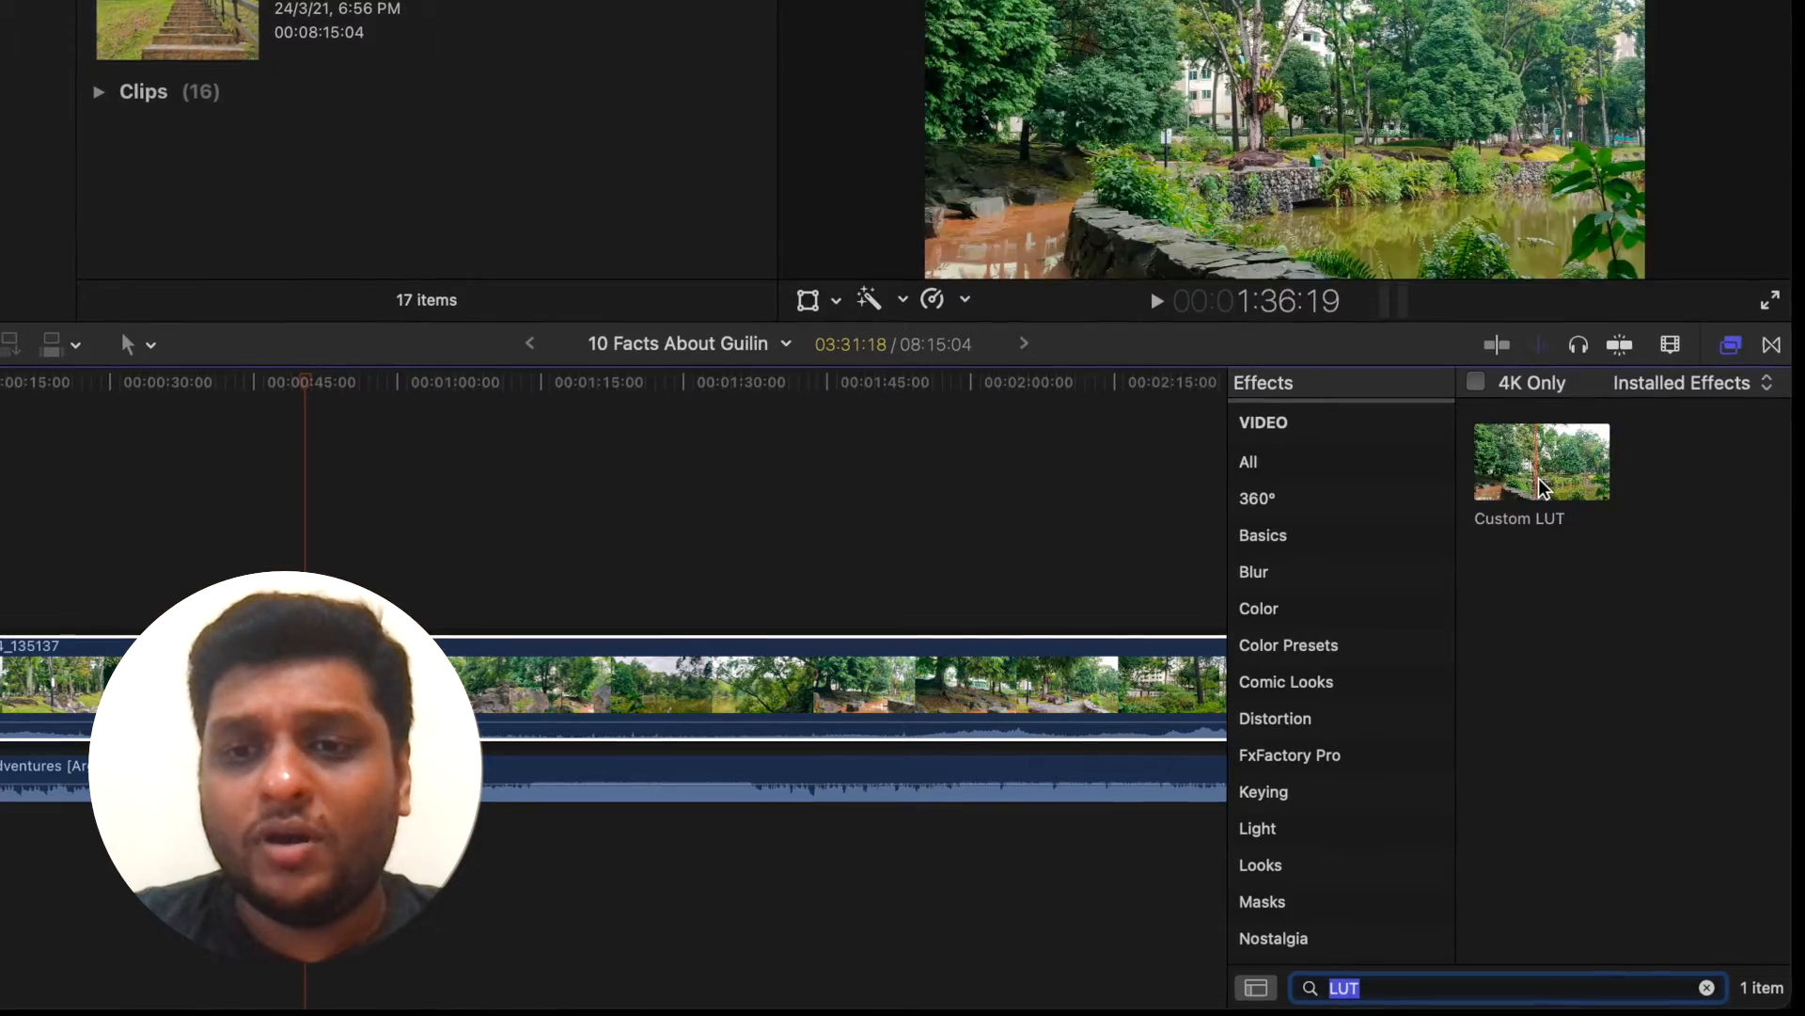
left_click_drag(1535, 487, 457, 683)
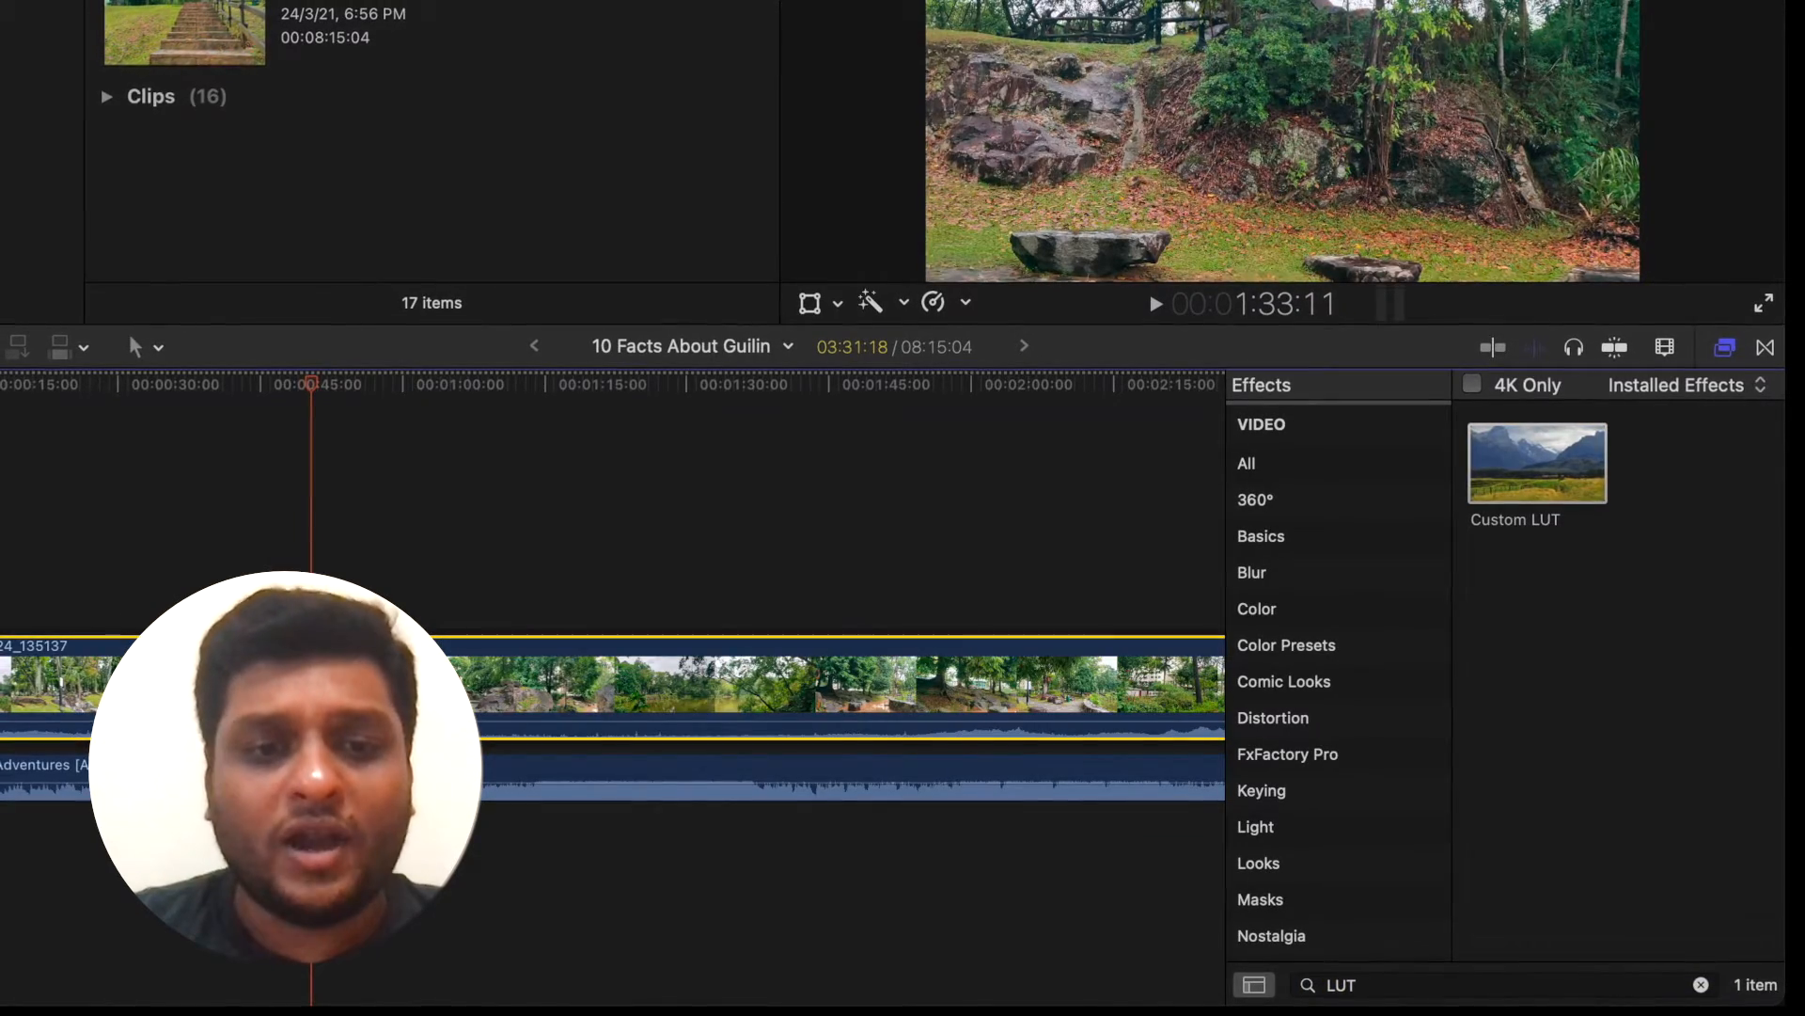
left_click(1725, 347)
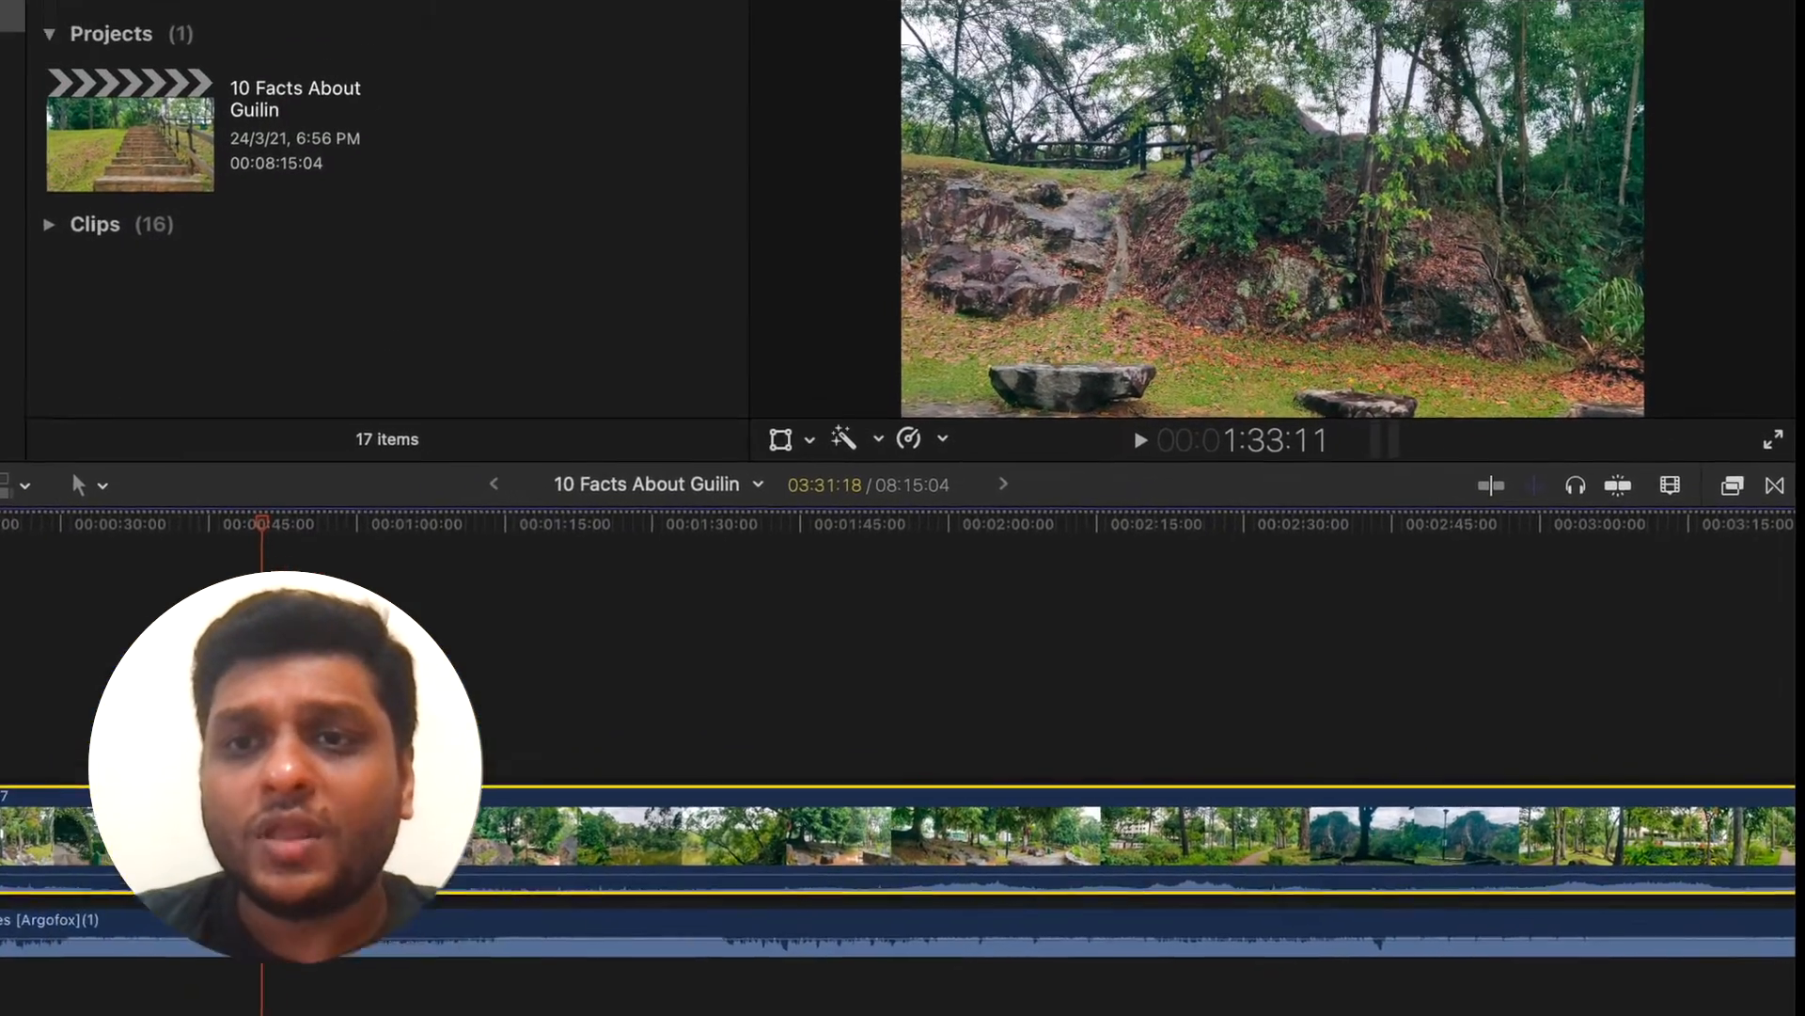
Load Drive.cube from the Look LUTs folder as the clip's custom LUT, replacing the existing item of that name.
left_click(1647, 19)
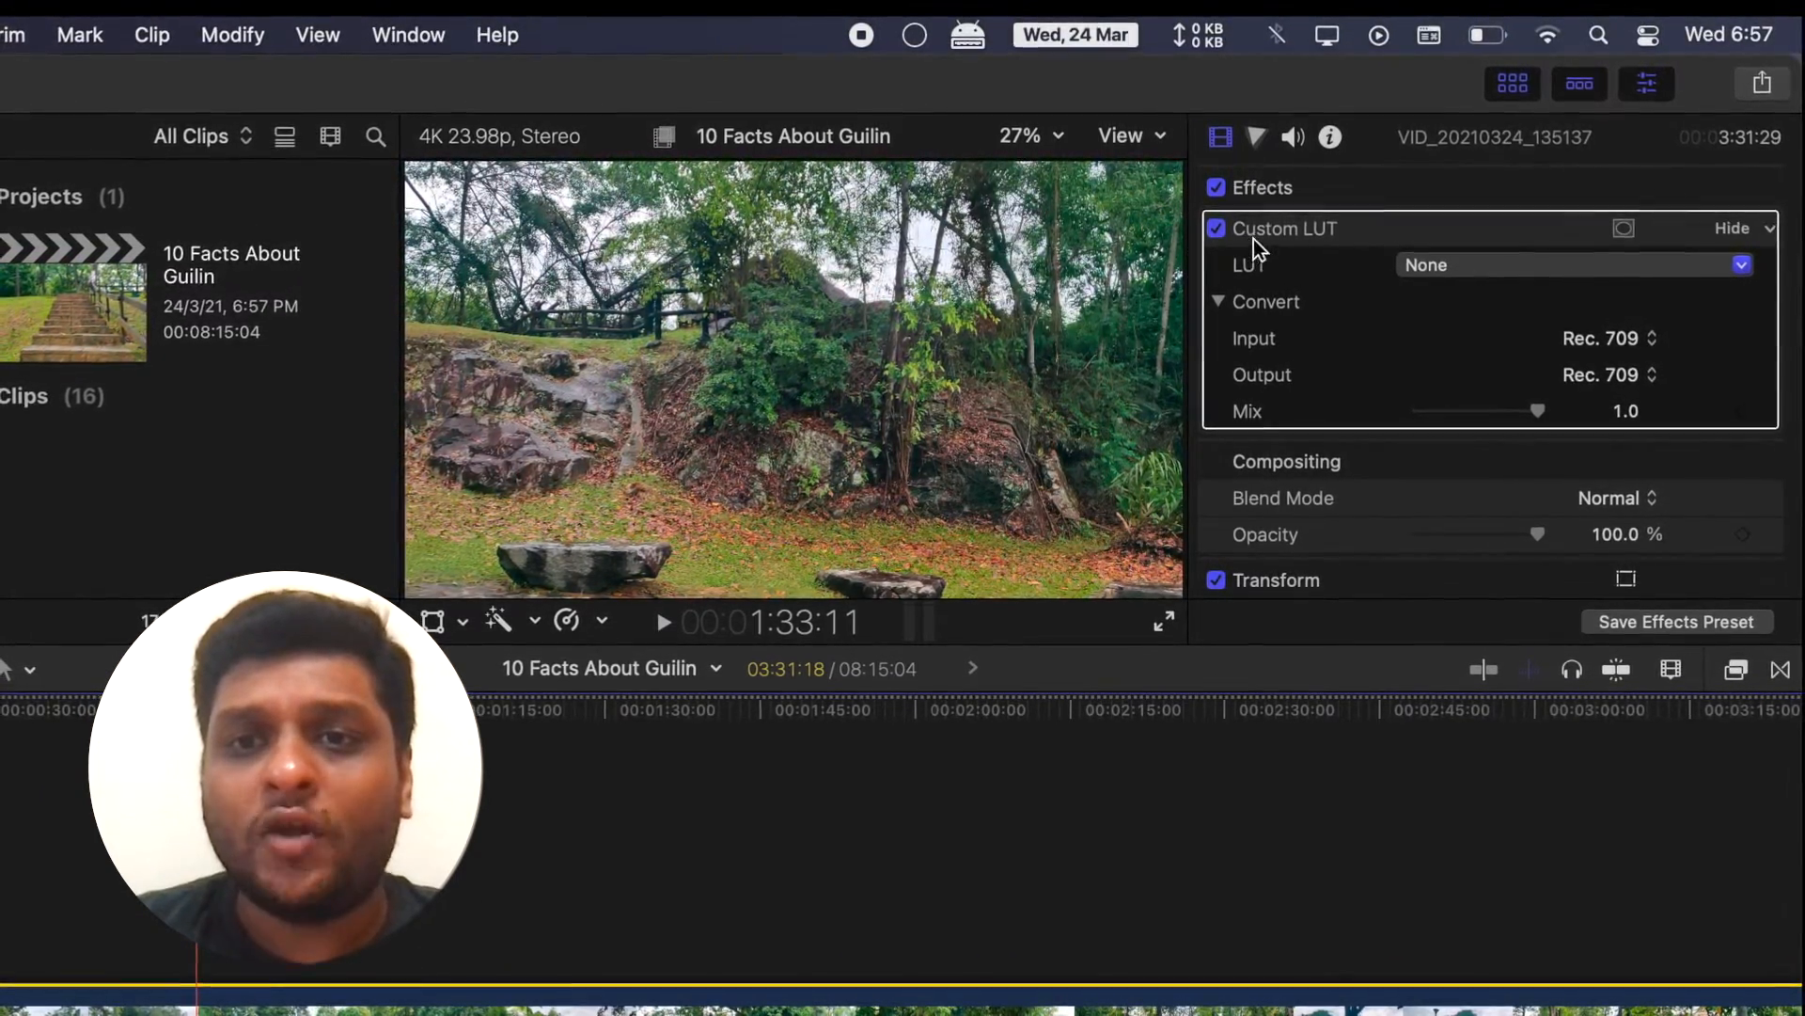
left_click(1728, 231)
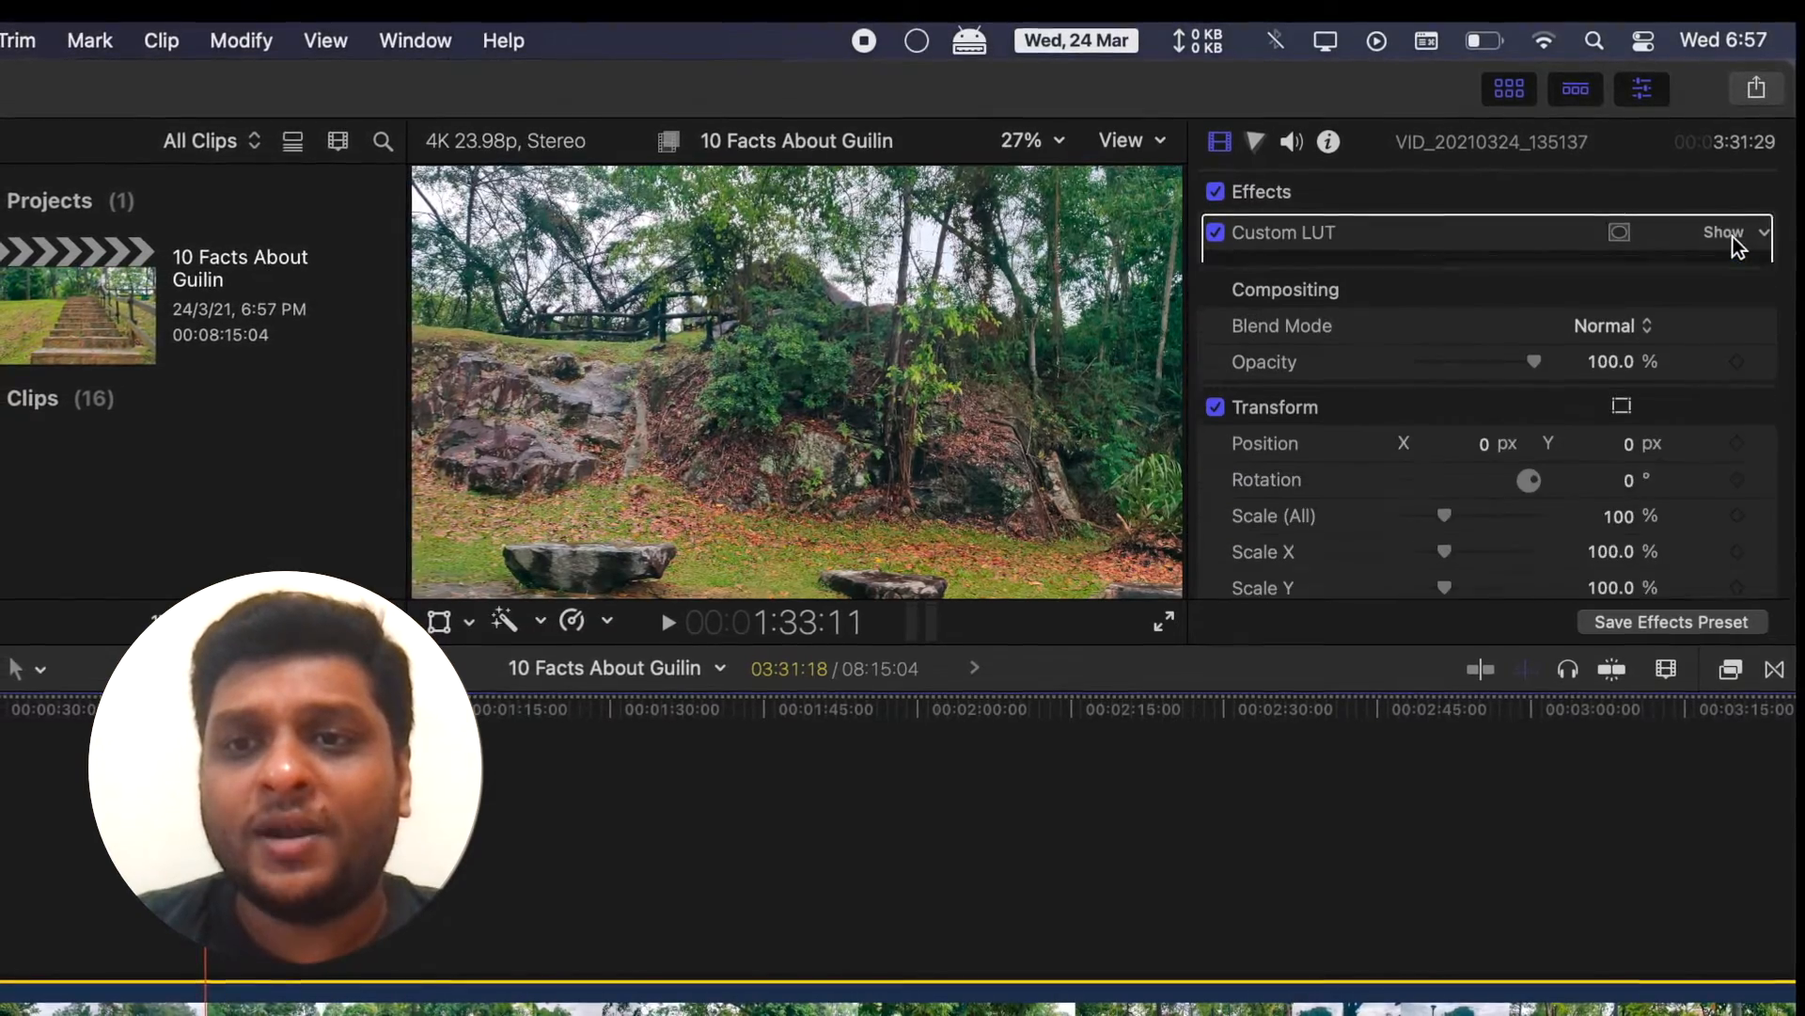
left_click(1733, 240)
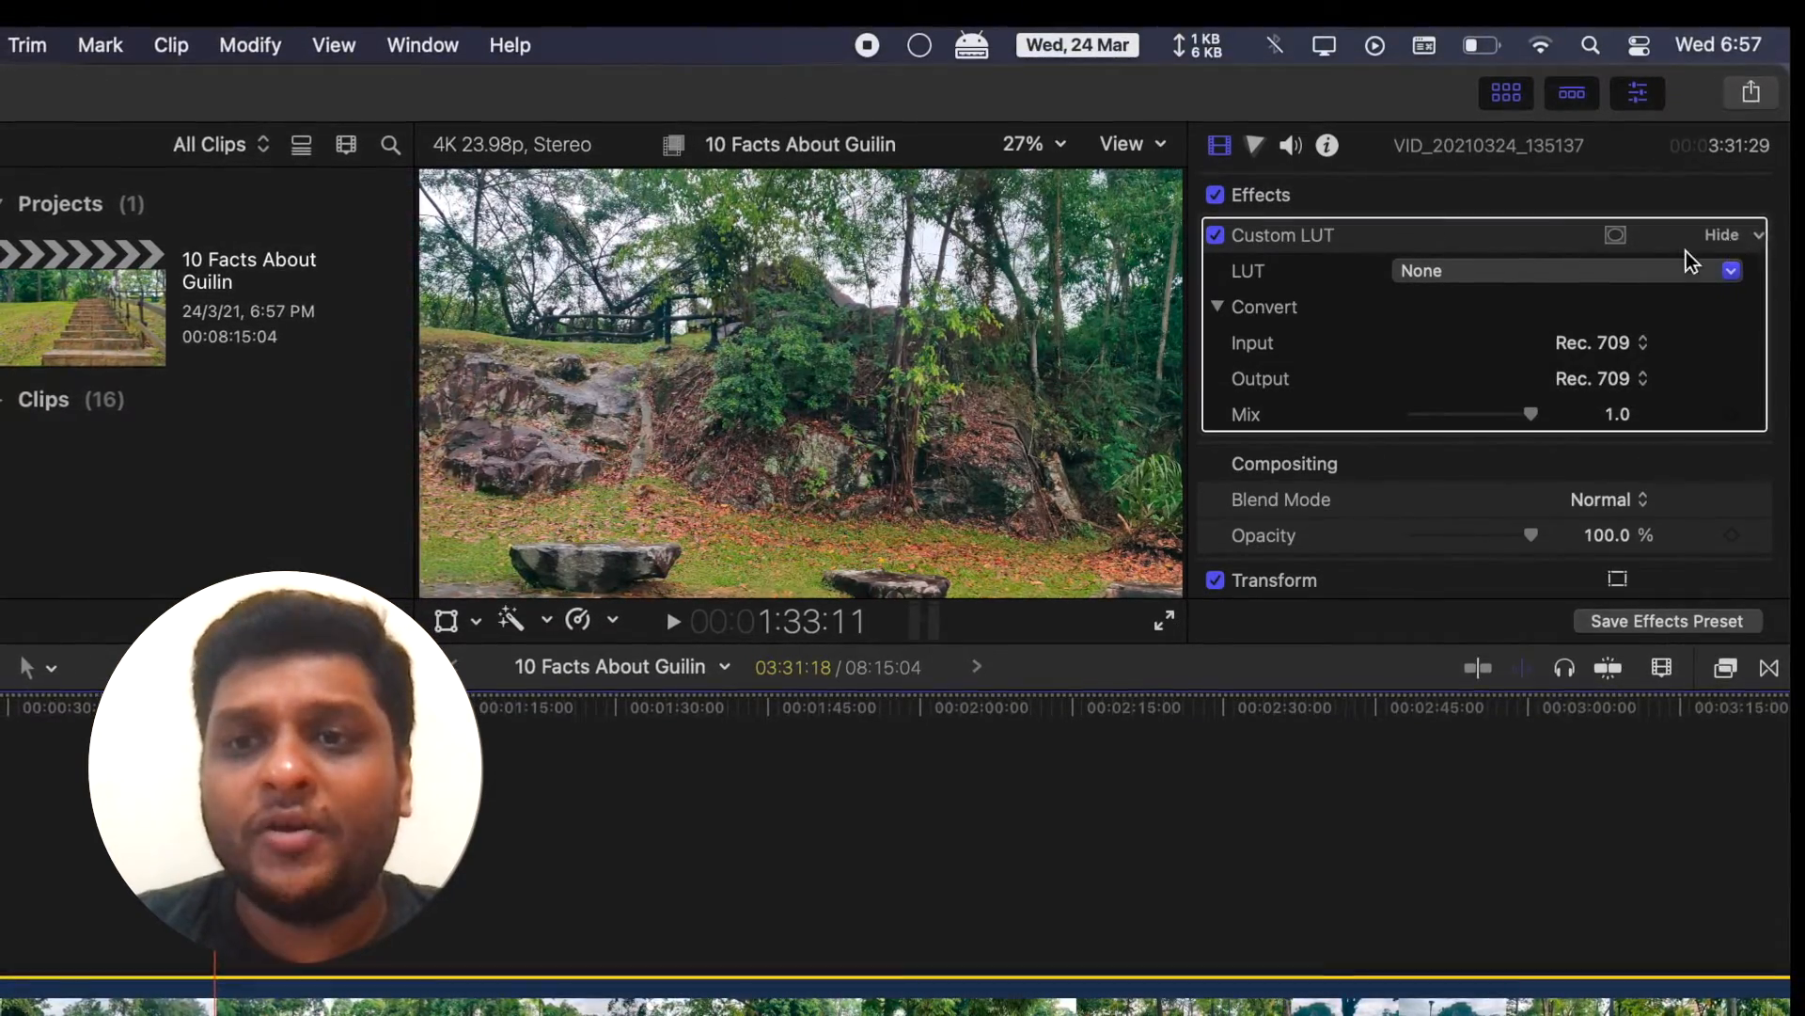
left_click(1563, 272)
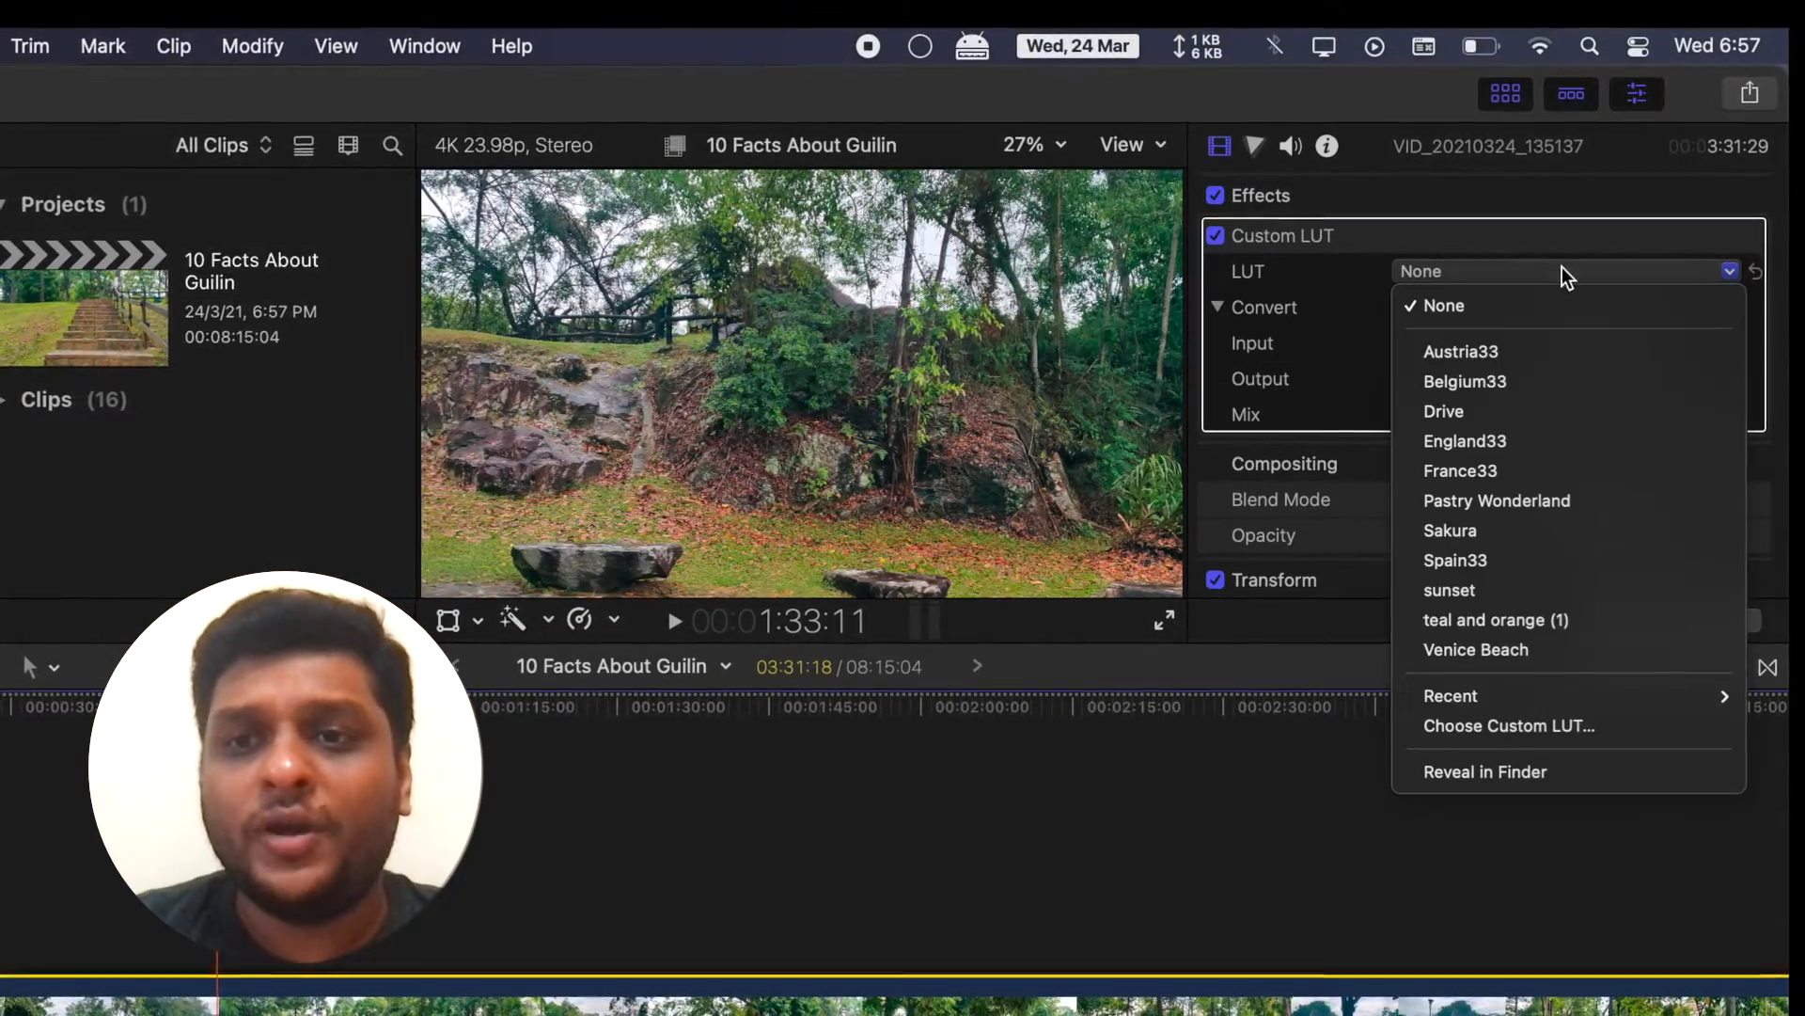
left_click(1476, 725)
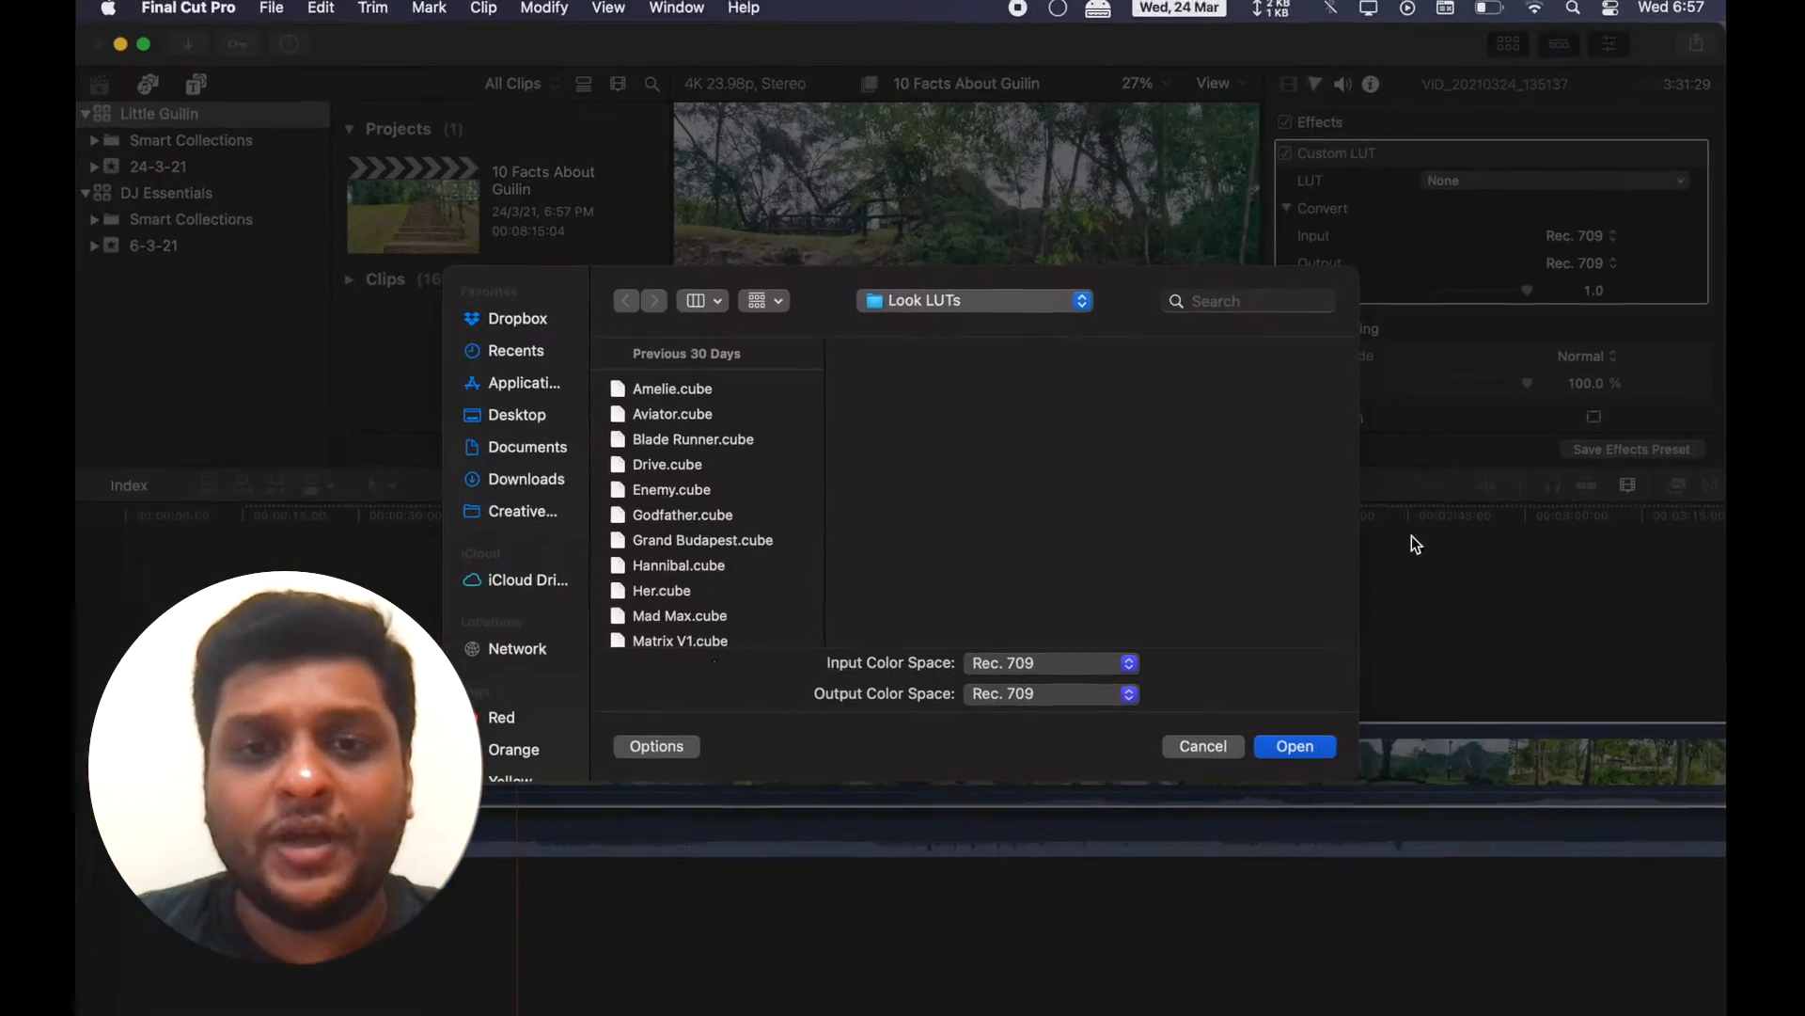
scroll(725, 591, "down", 5)
scroll(728, 589, "up", 10)
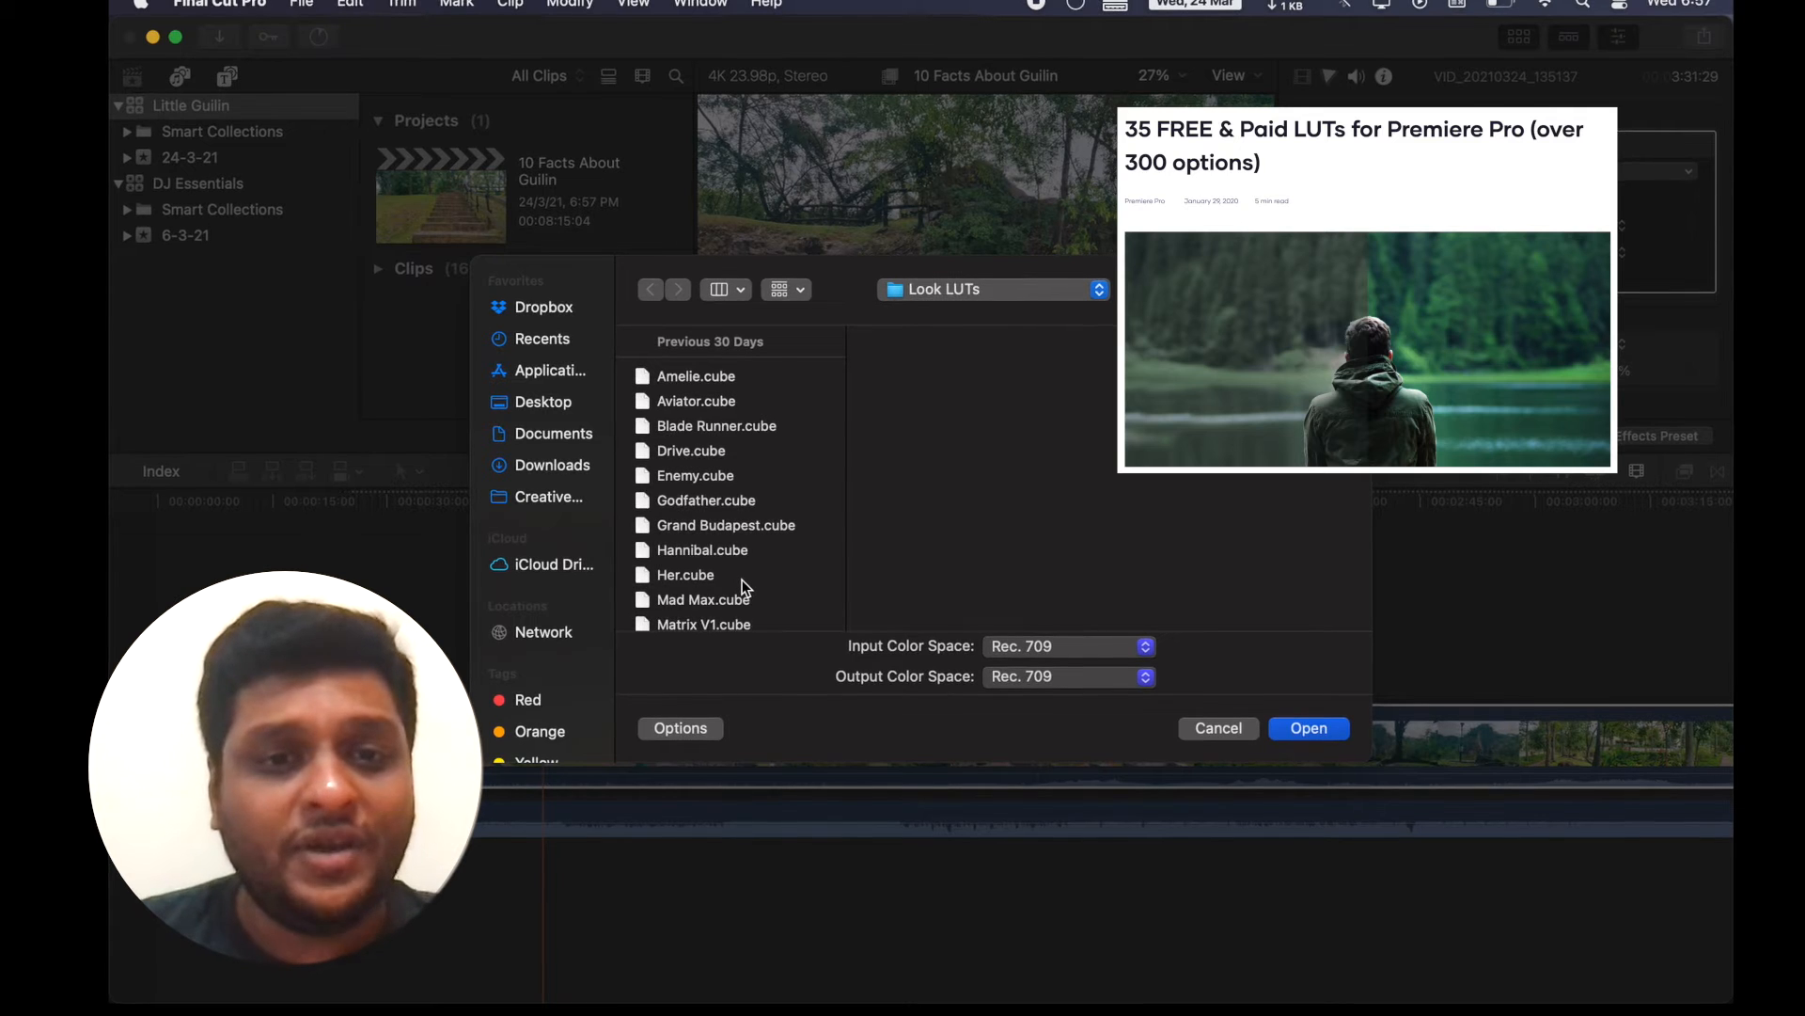
scroll(742, 579, "down", 1)
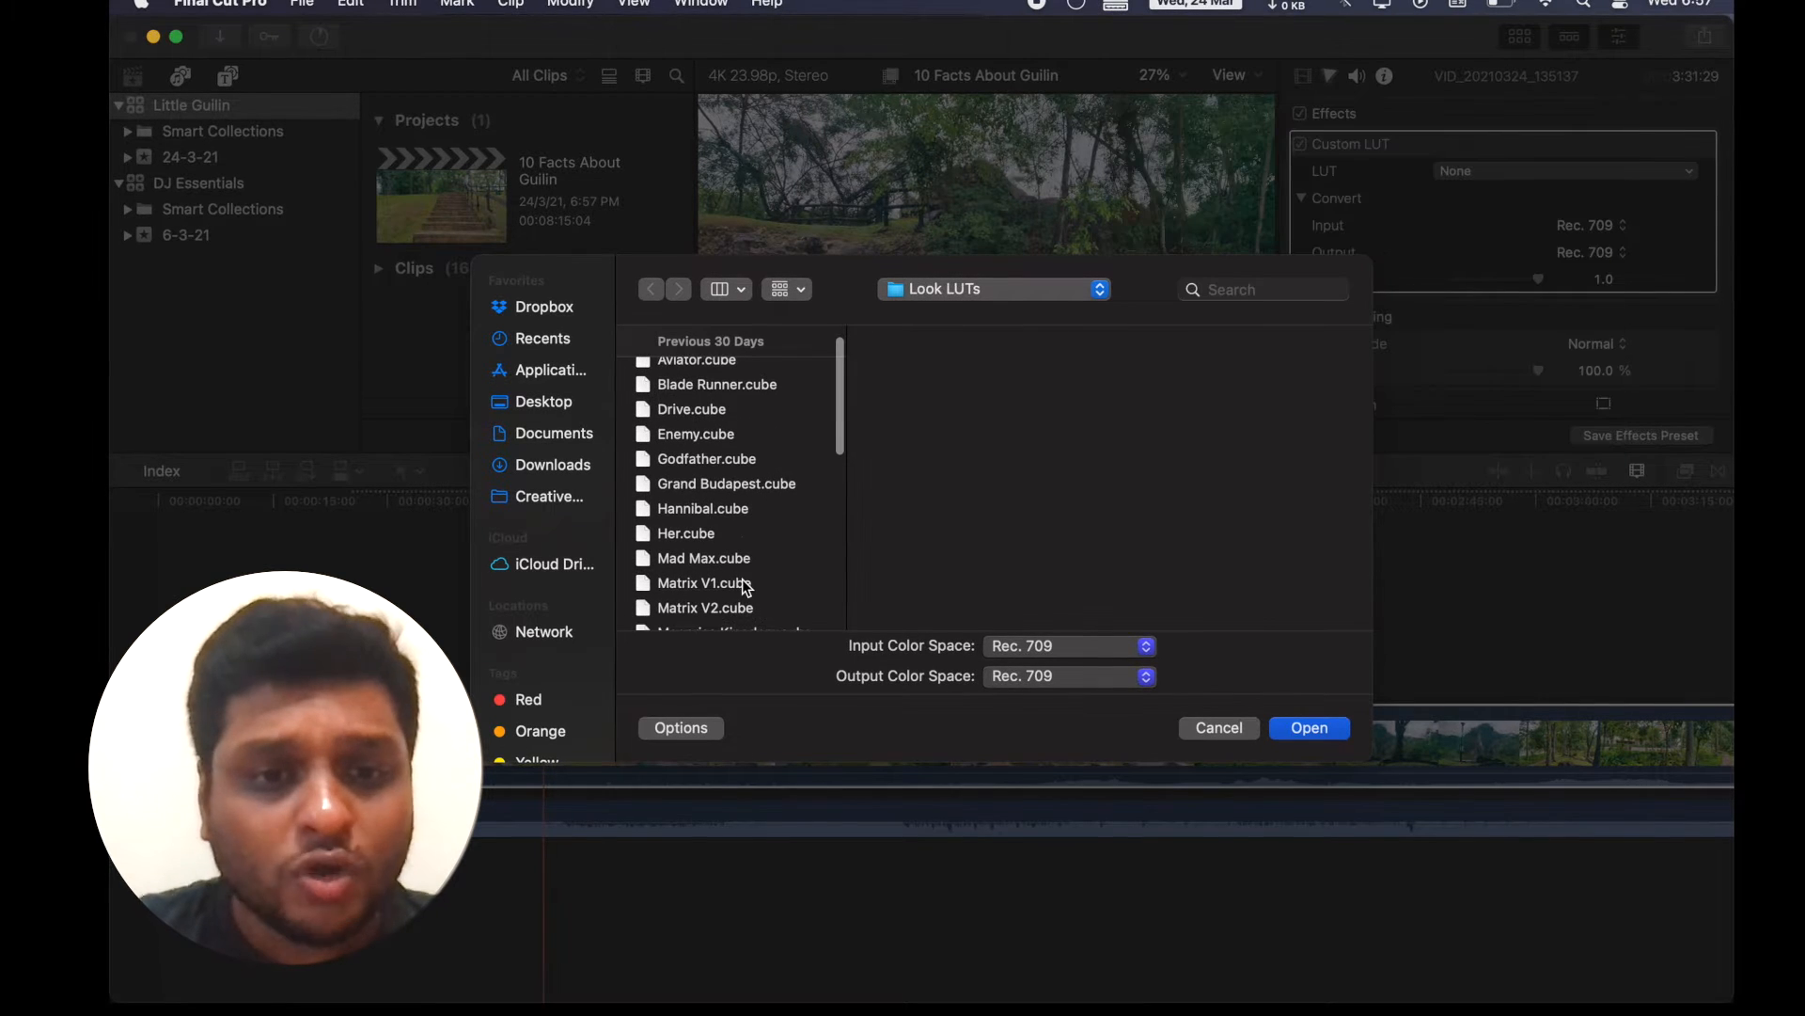
left_click(684, 410)
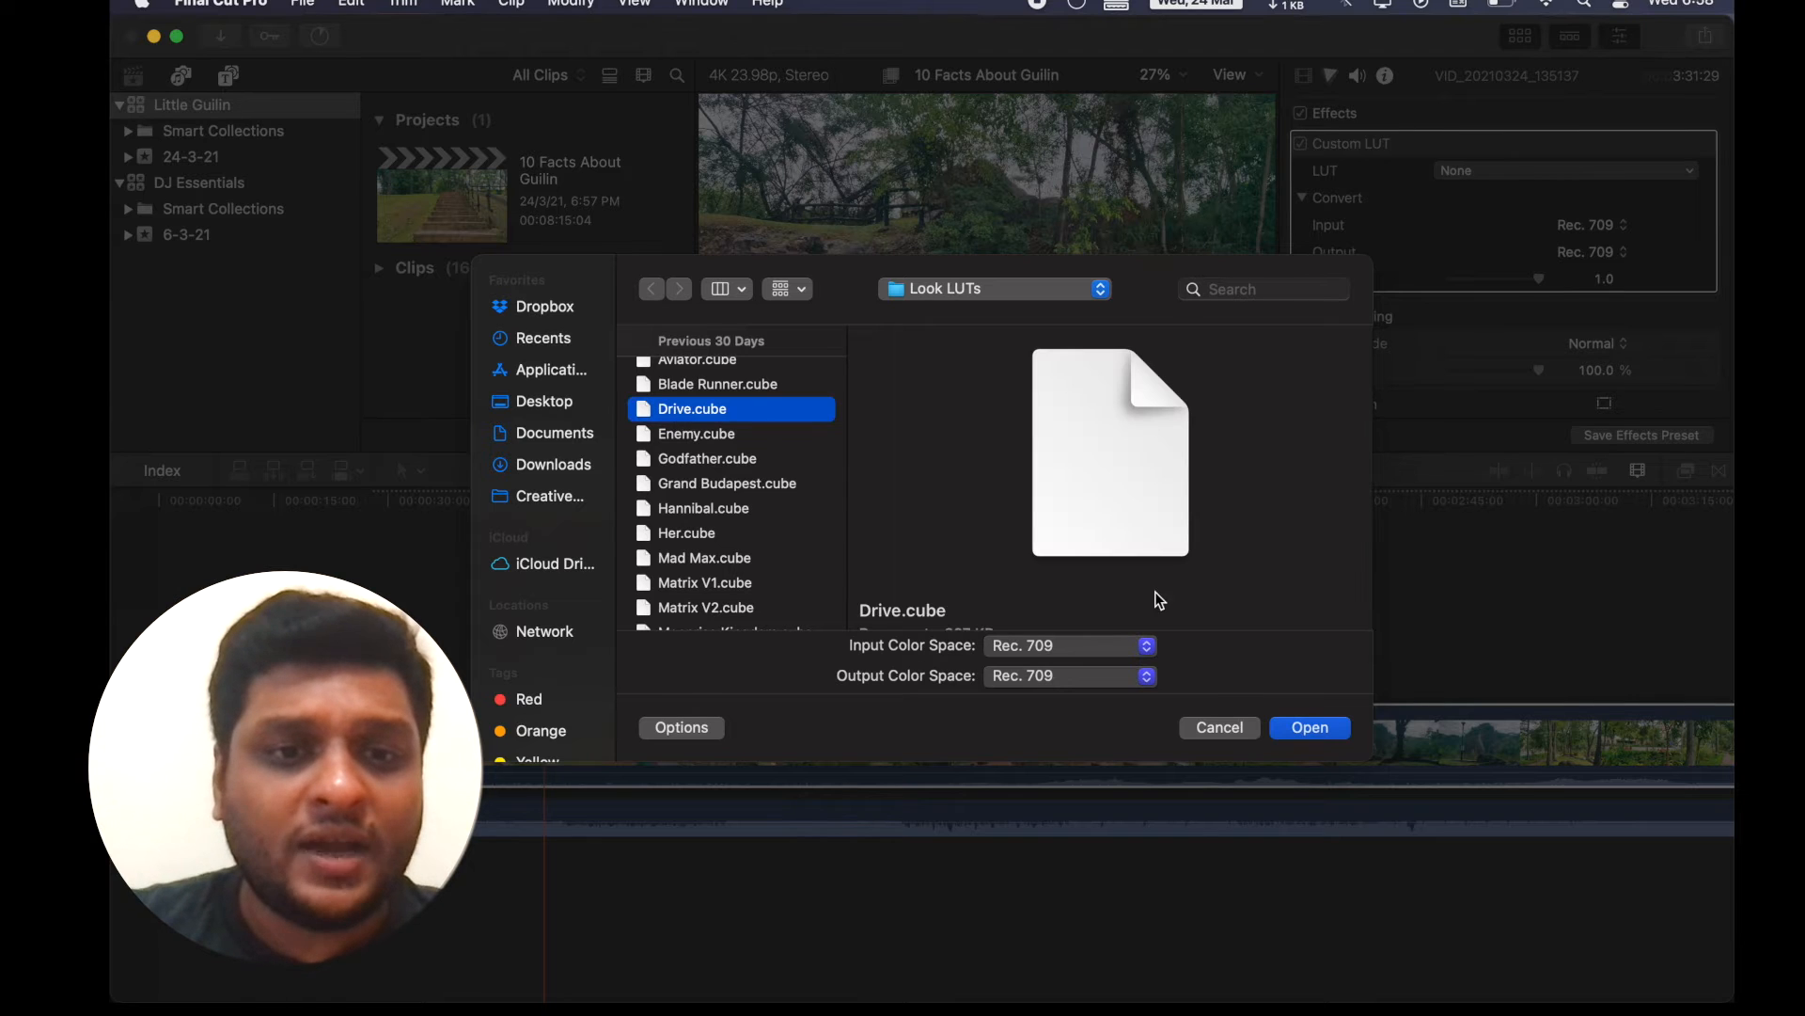
left_click(1301, 730)
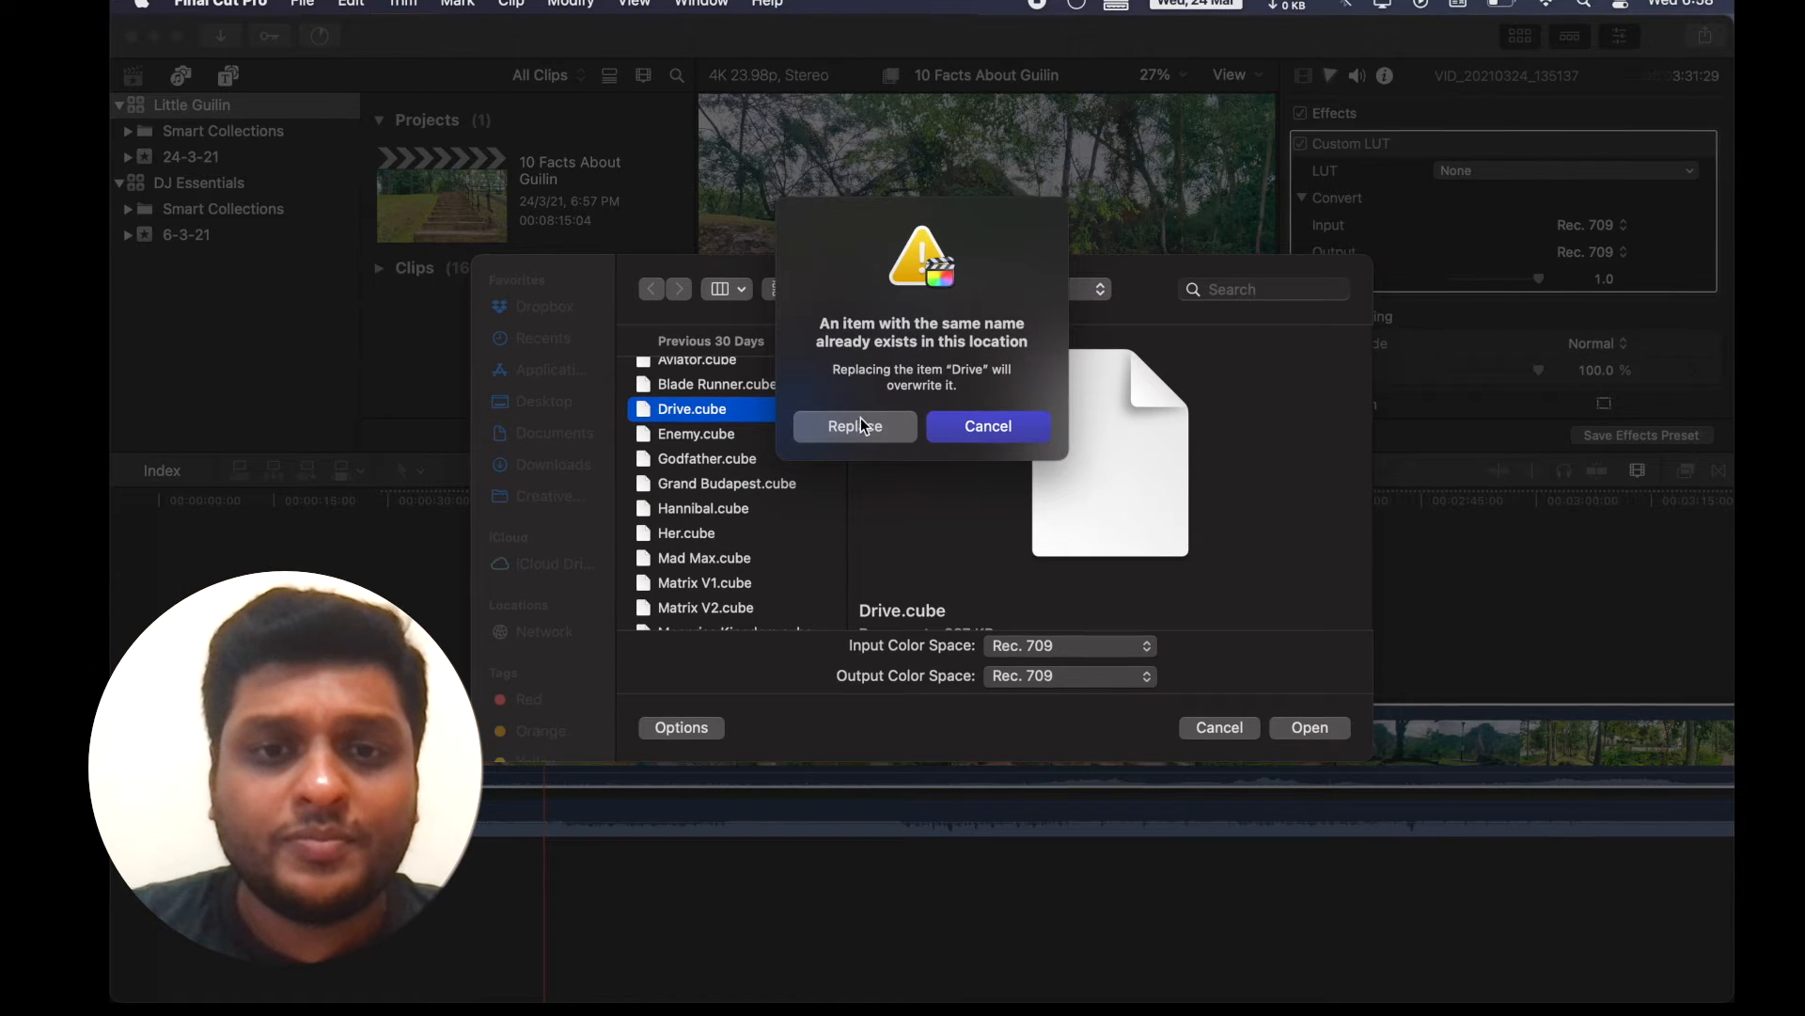
left_click(853, 433)
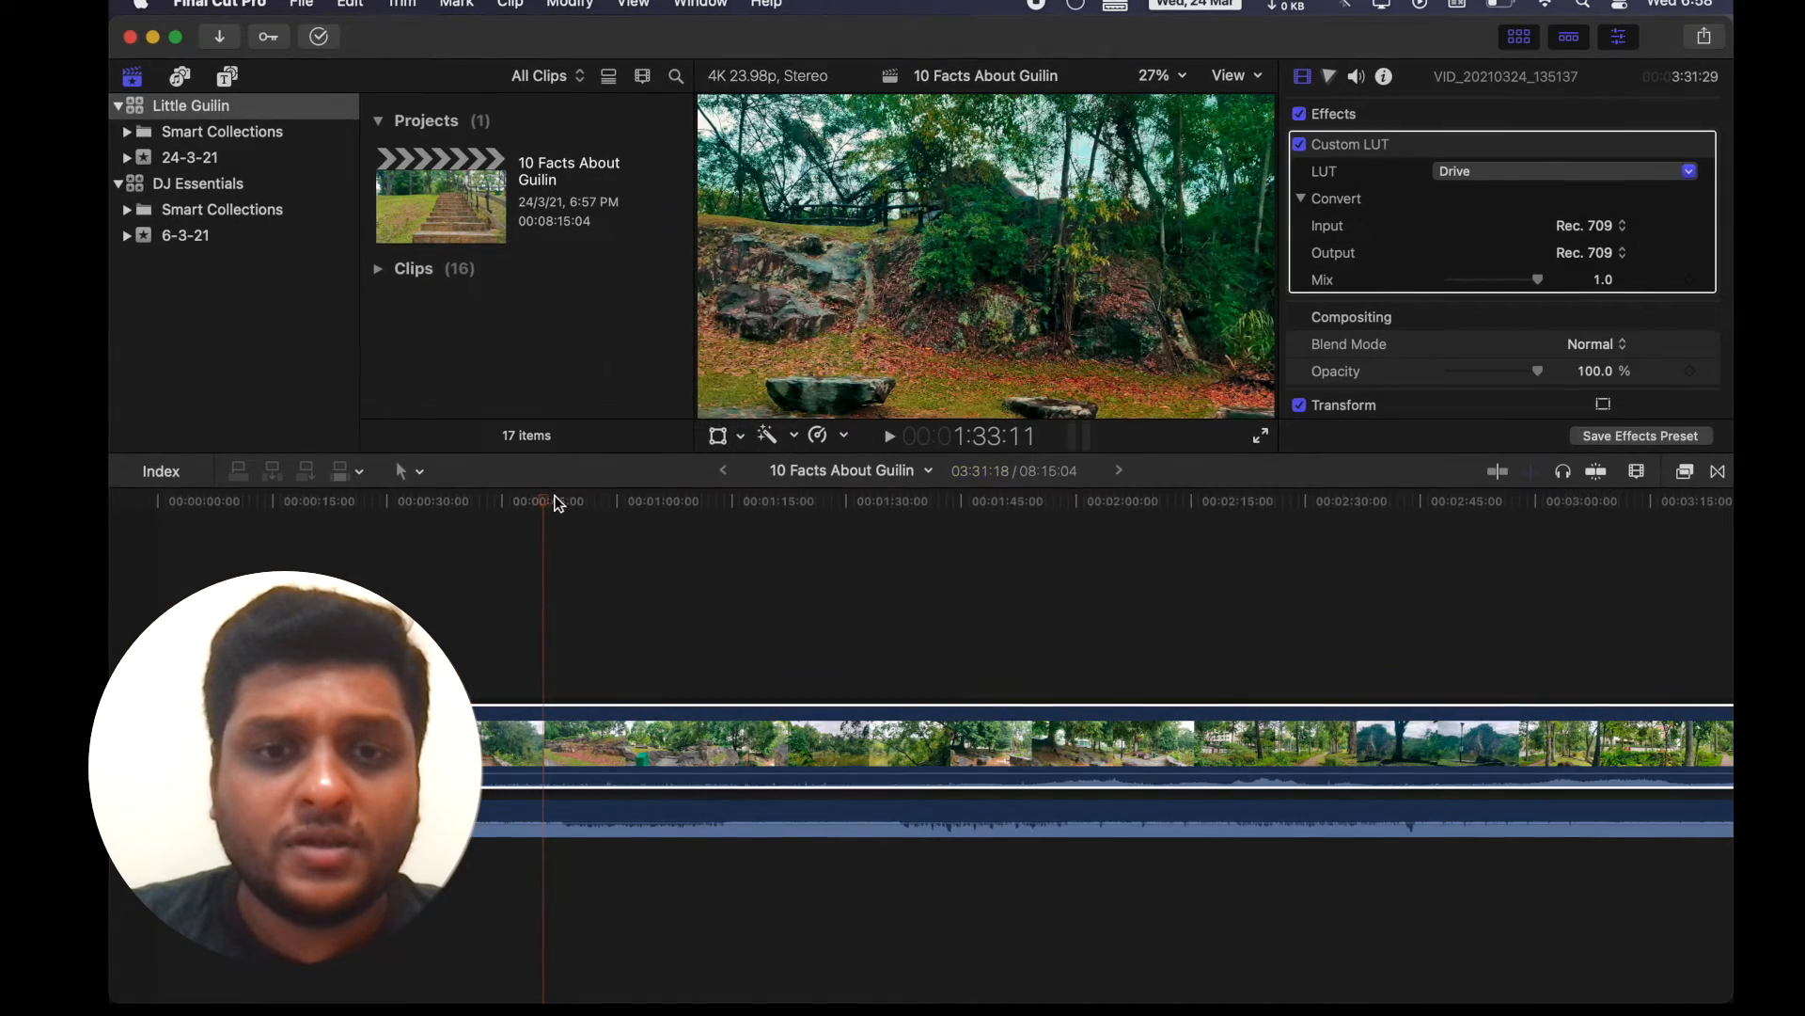
Scrub through the clip and switch the Custom LUT effect off and on to compare the footage with and without it.
left_click_drag(555, 503, 936, 565)
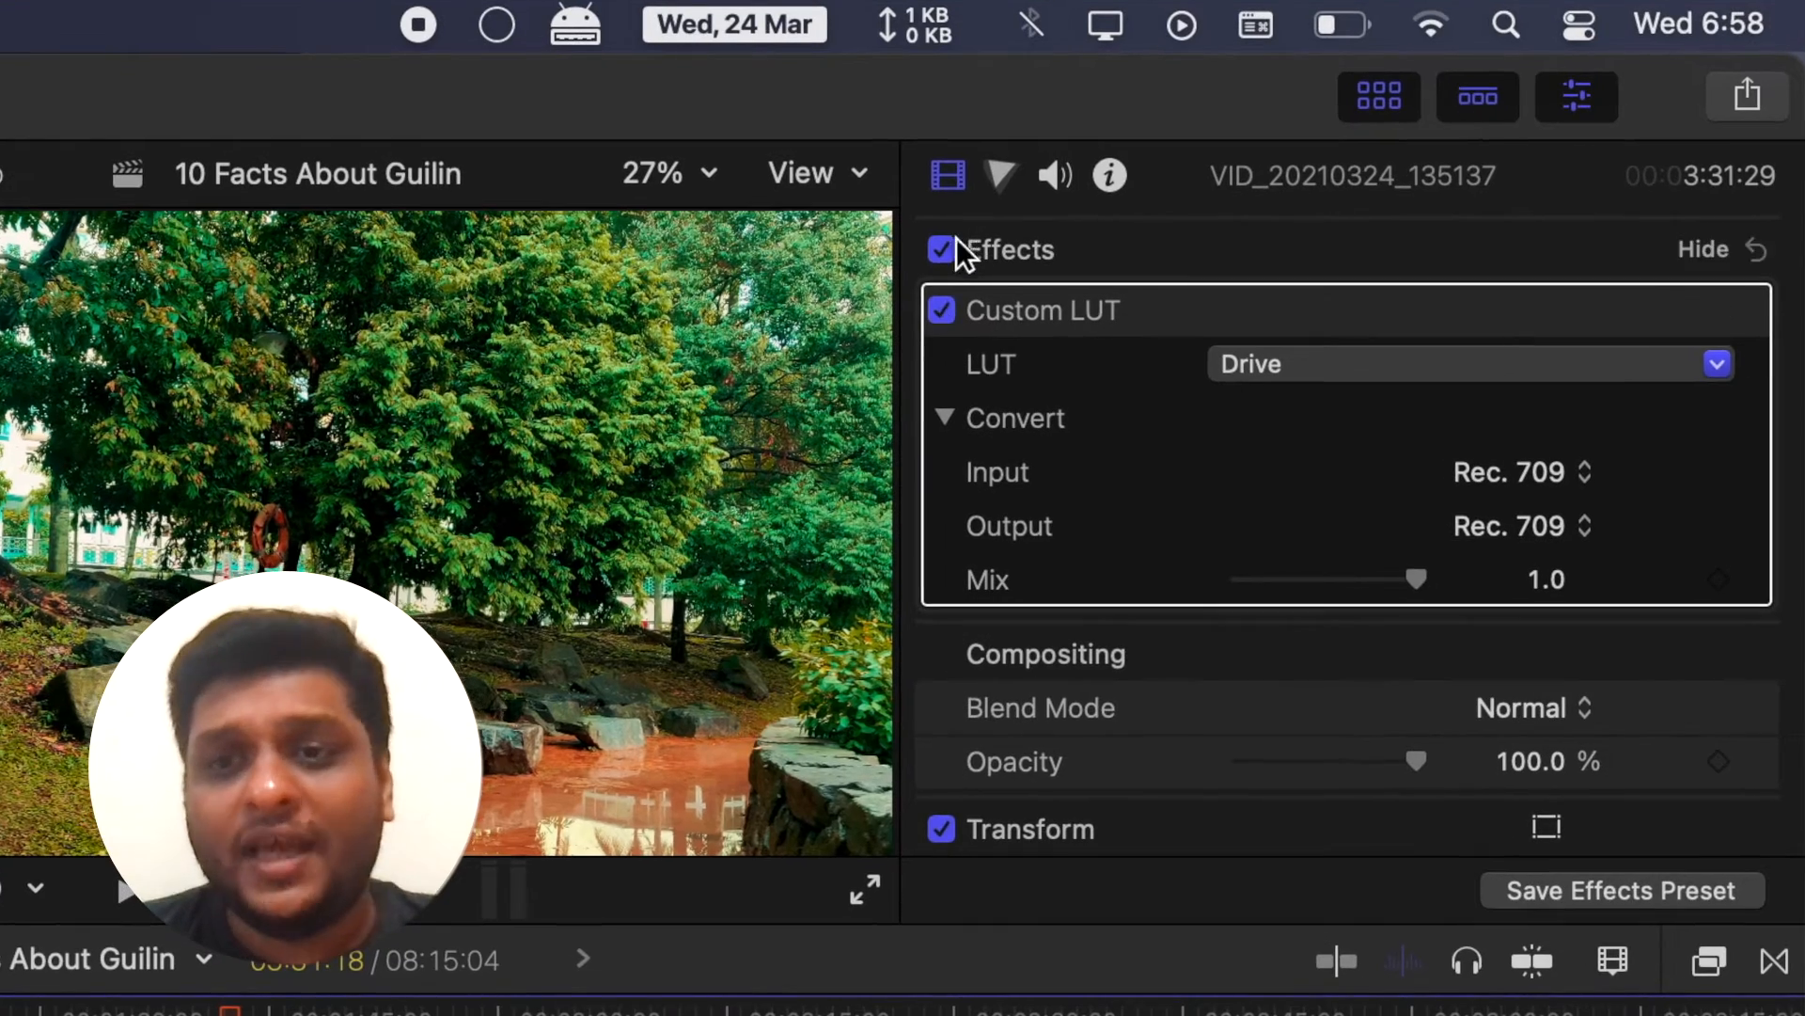
left_click(942, 311)
left_click(942, 311)
left_click(942, 310)
left_click(942, 311)
left_click(943, 311)
left_click(942, 310)
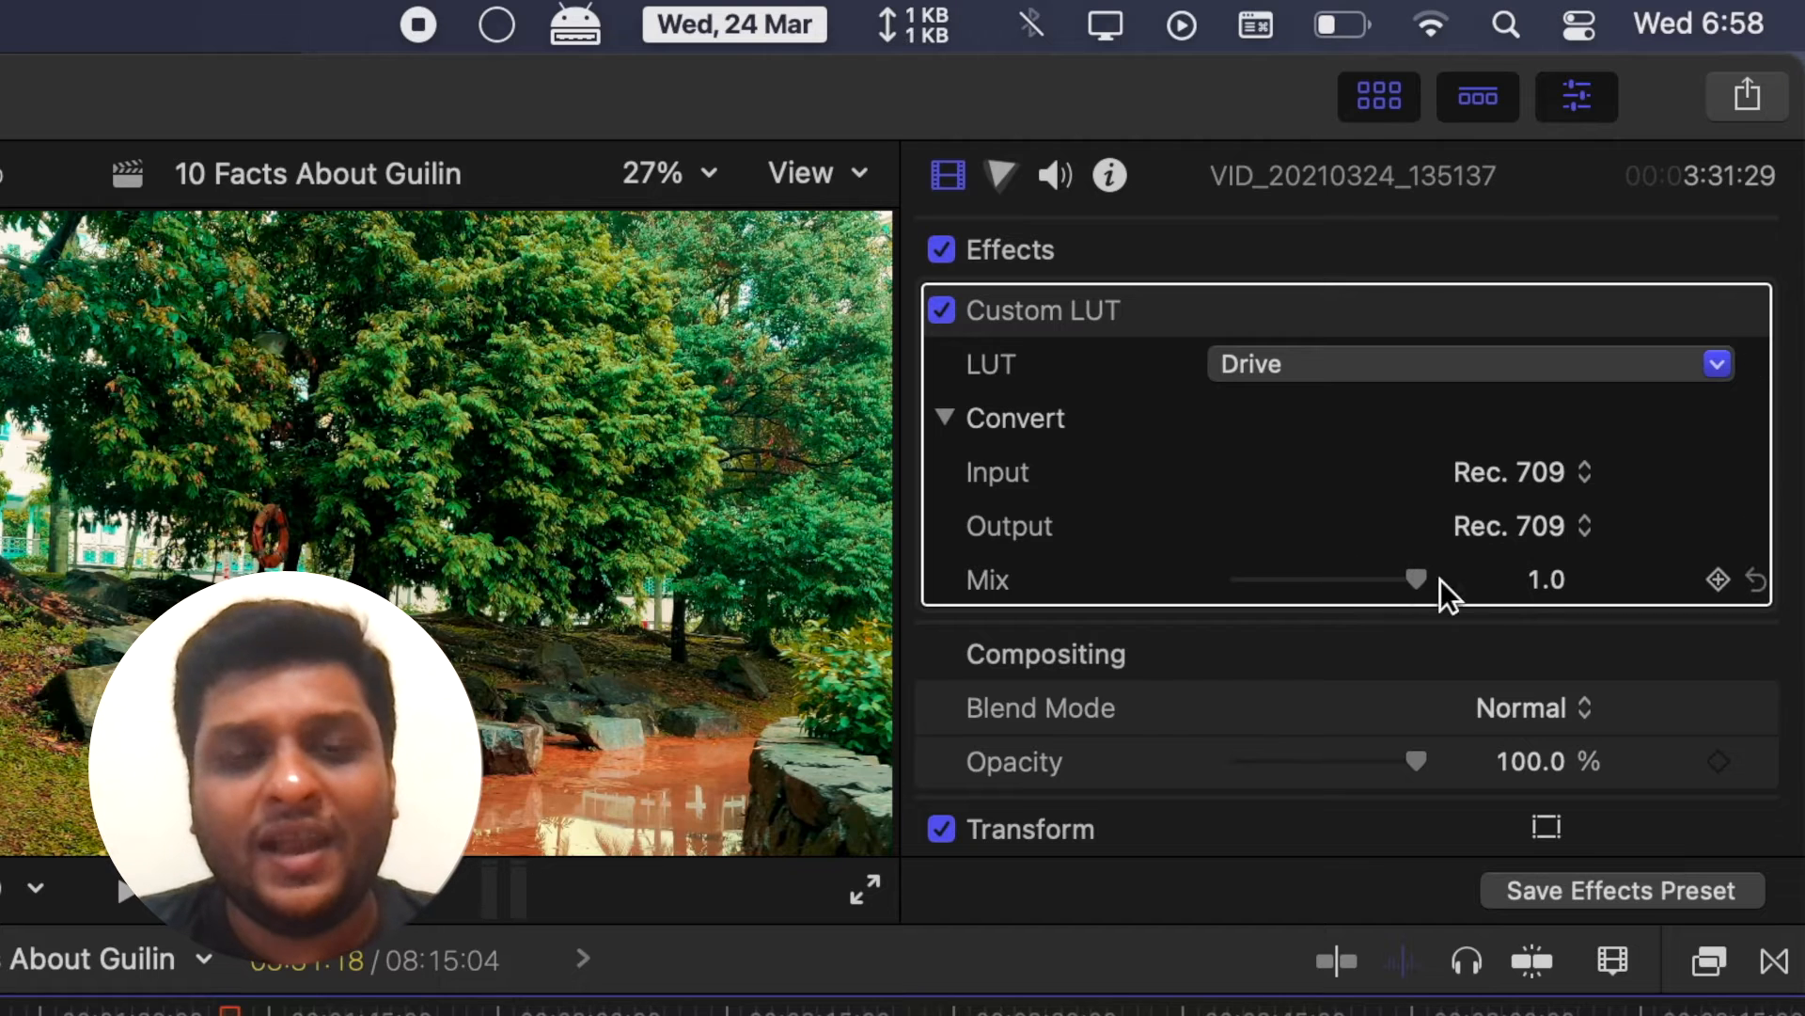
Try a Custom LUT mix of 0.5, and return the mix to 1.0.
left_click(1550, 582)
type("0.5")
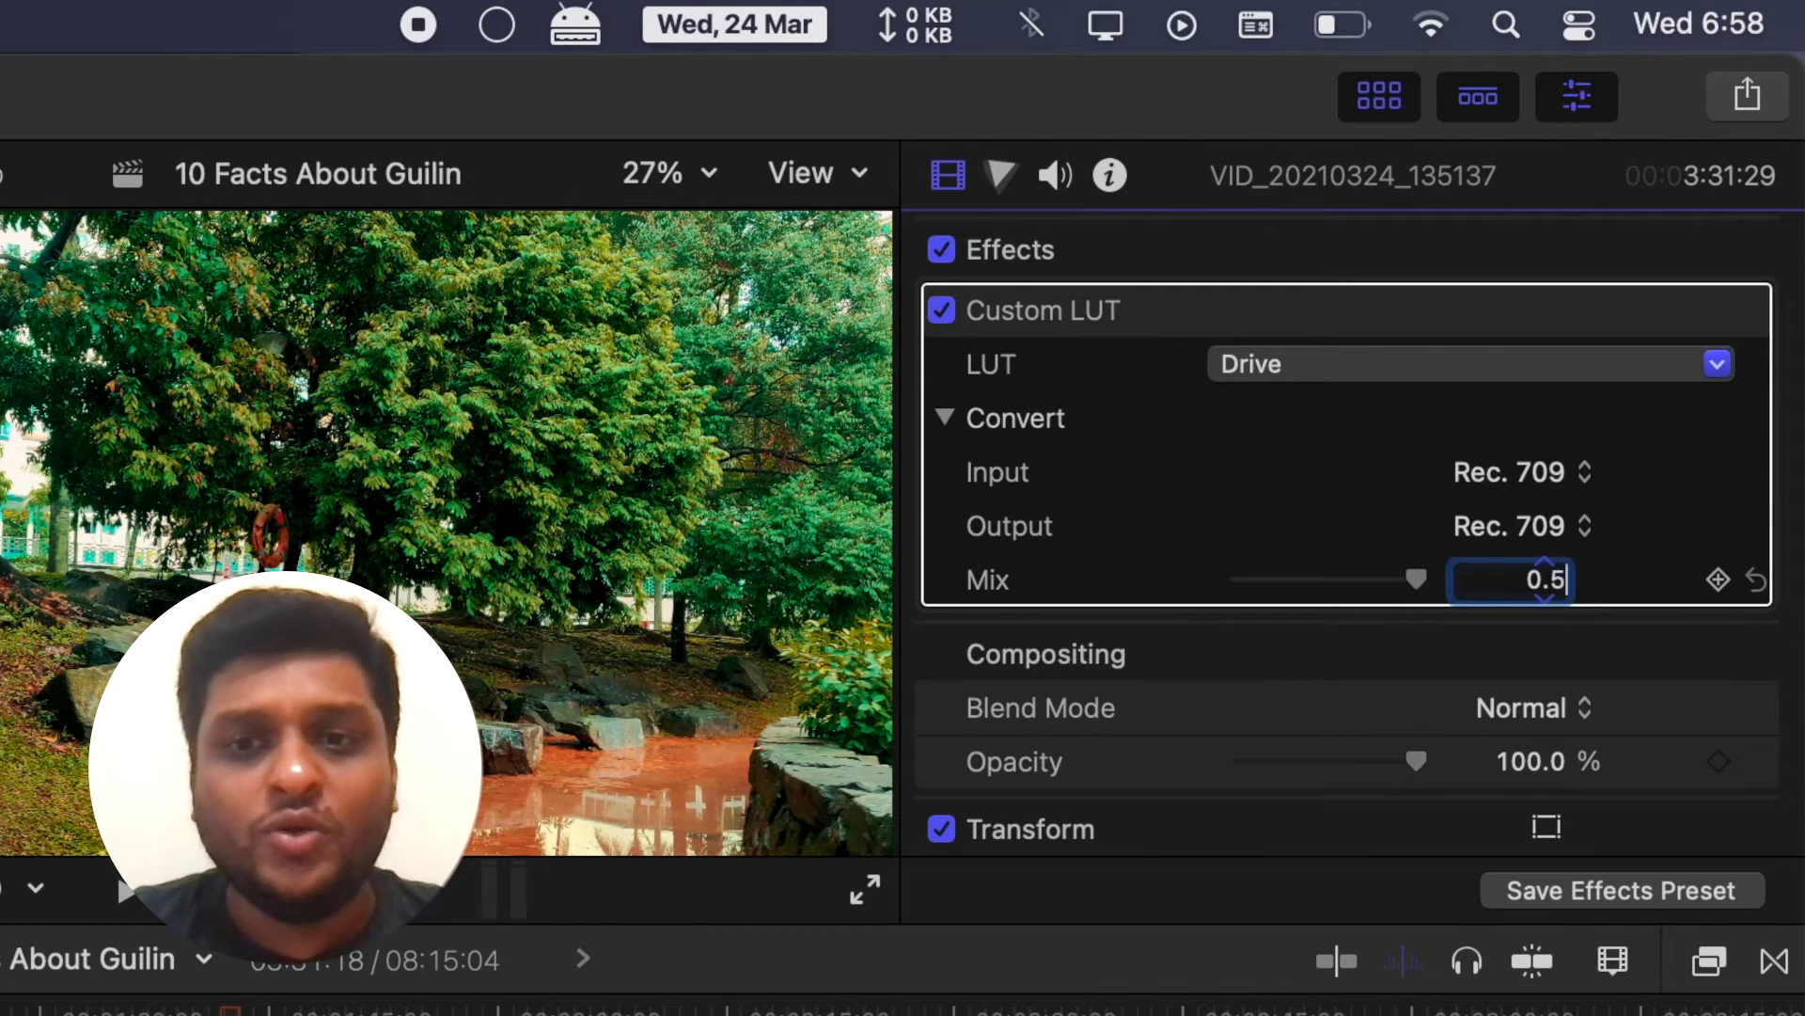
key("Return")
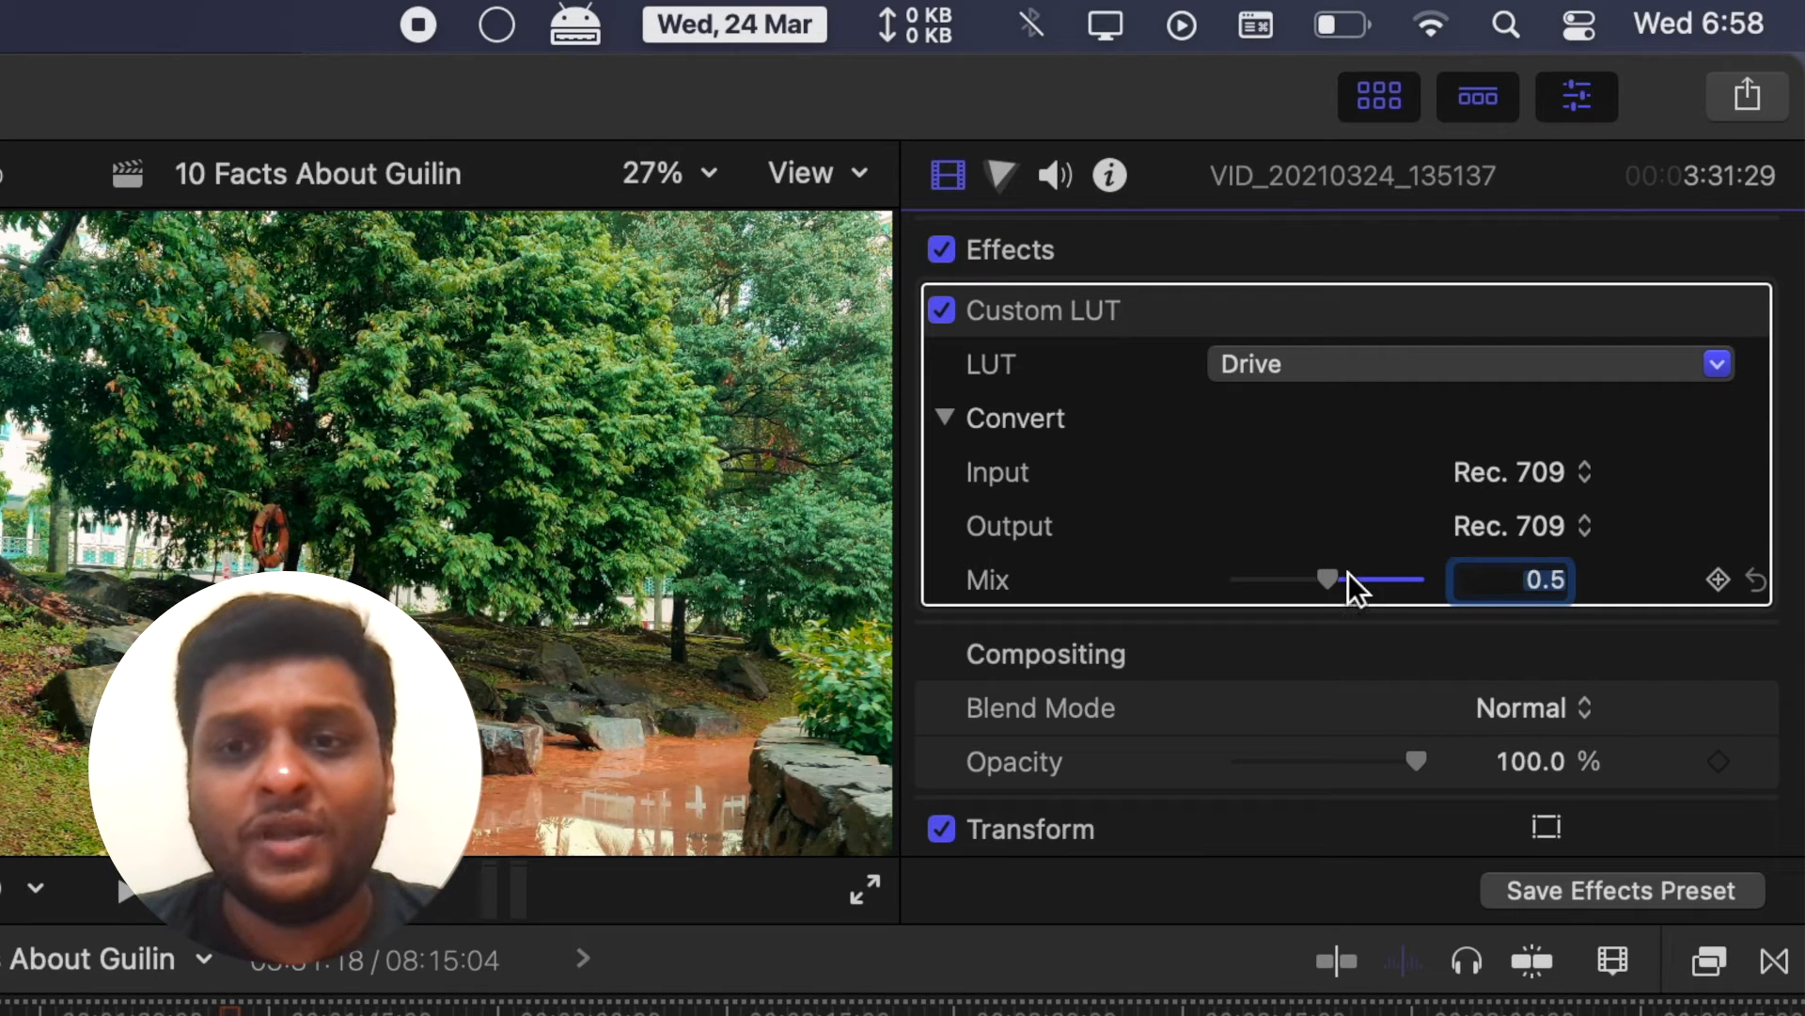
left_click_drag(1332, 579, 1443, 651)
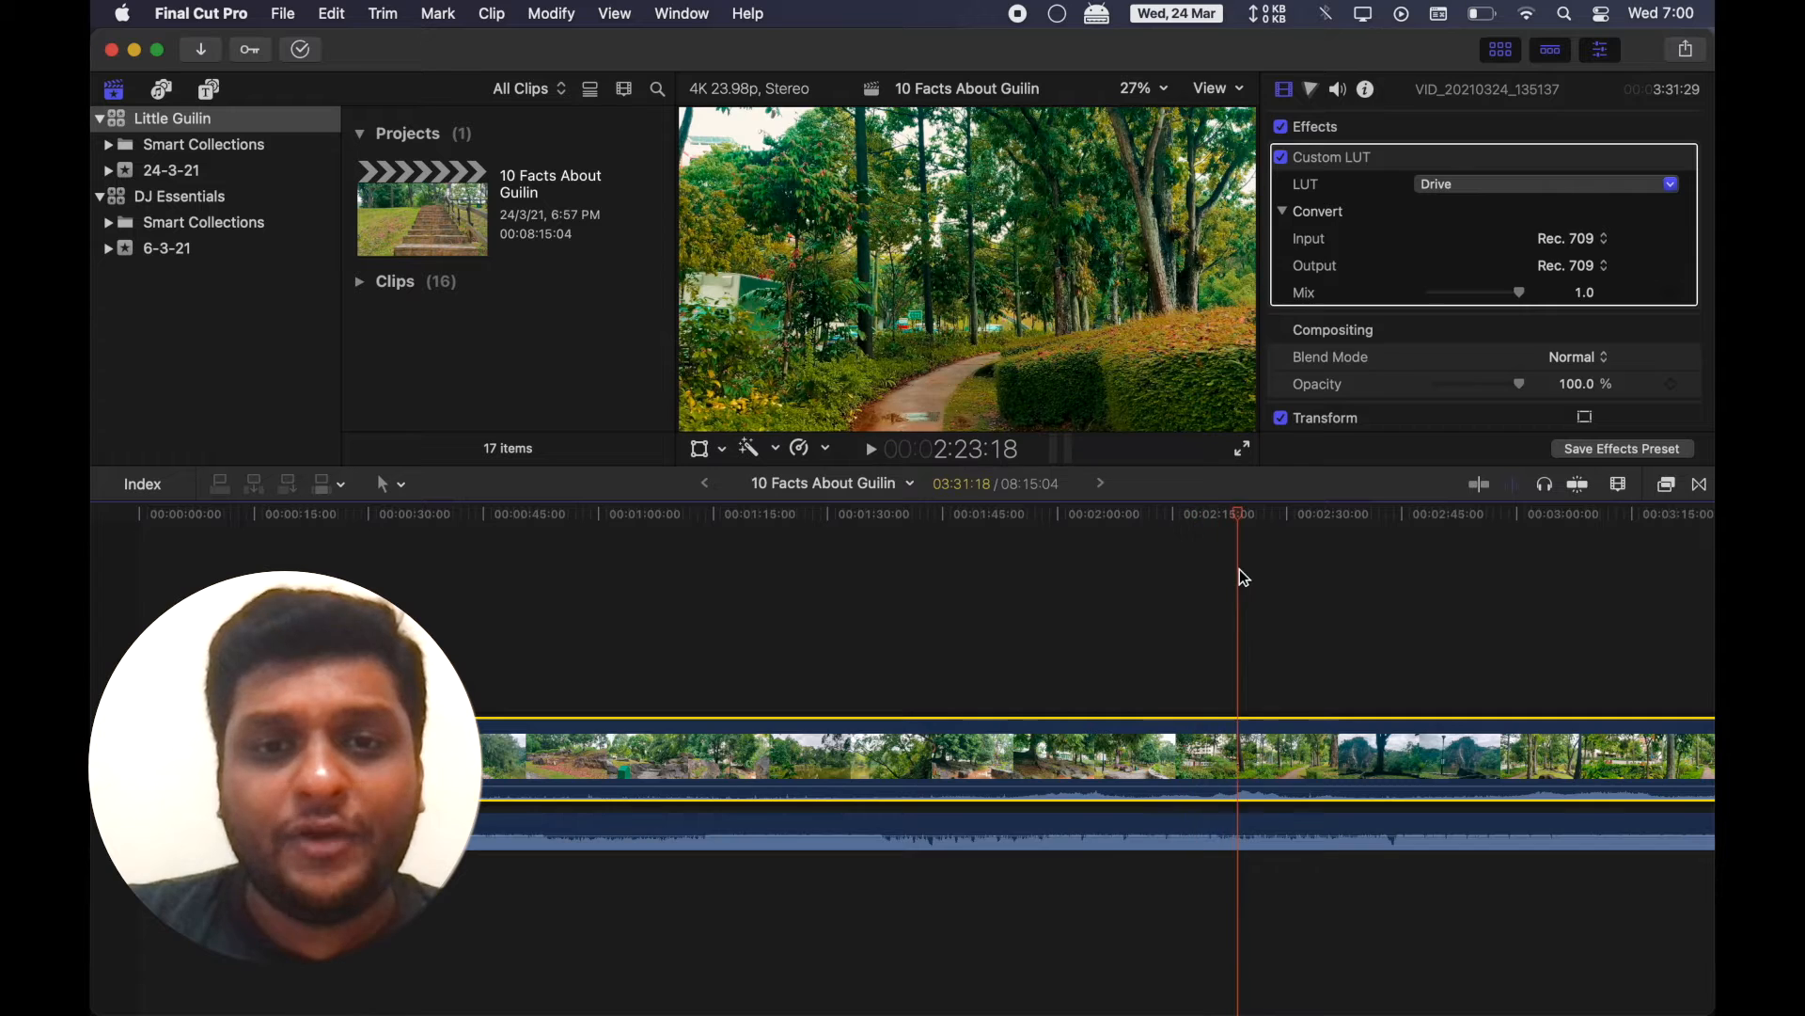
Copy the graded clip and paste only its Custom LUT effect onto clips VID_20210324_135654 and VID_20210324_140201.
scroll(1239, 568, "right", 10)
scroll(926, 596, "left", 6)
key("super+c")
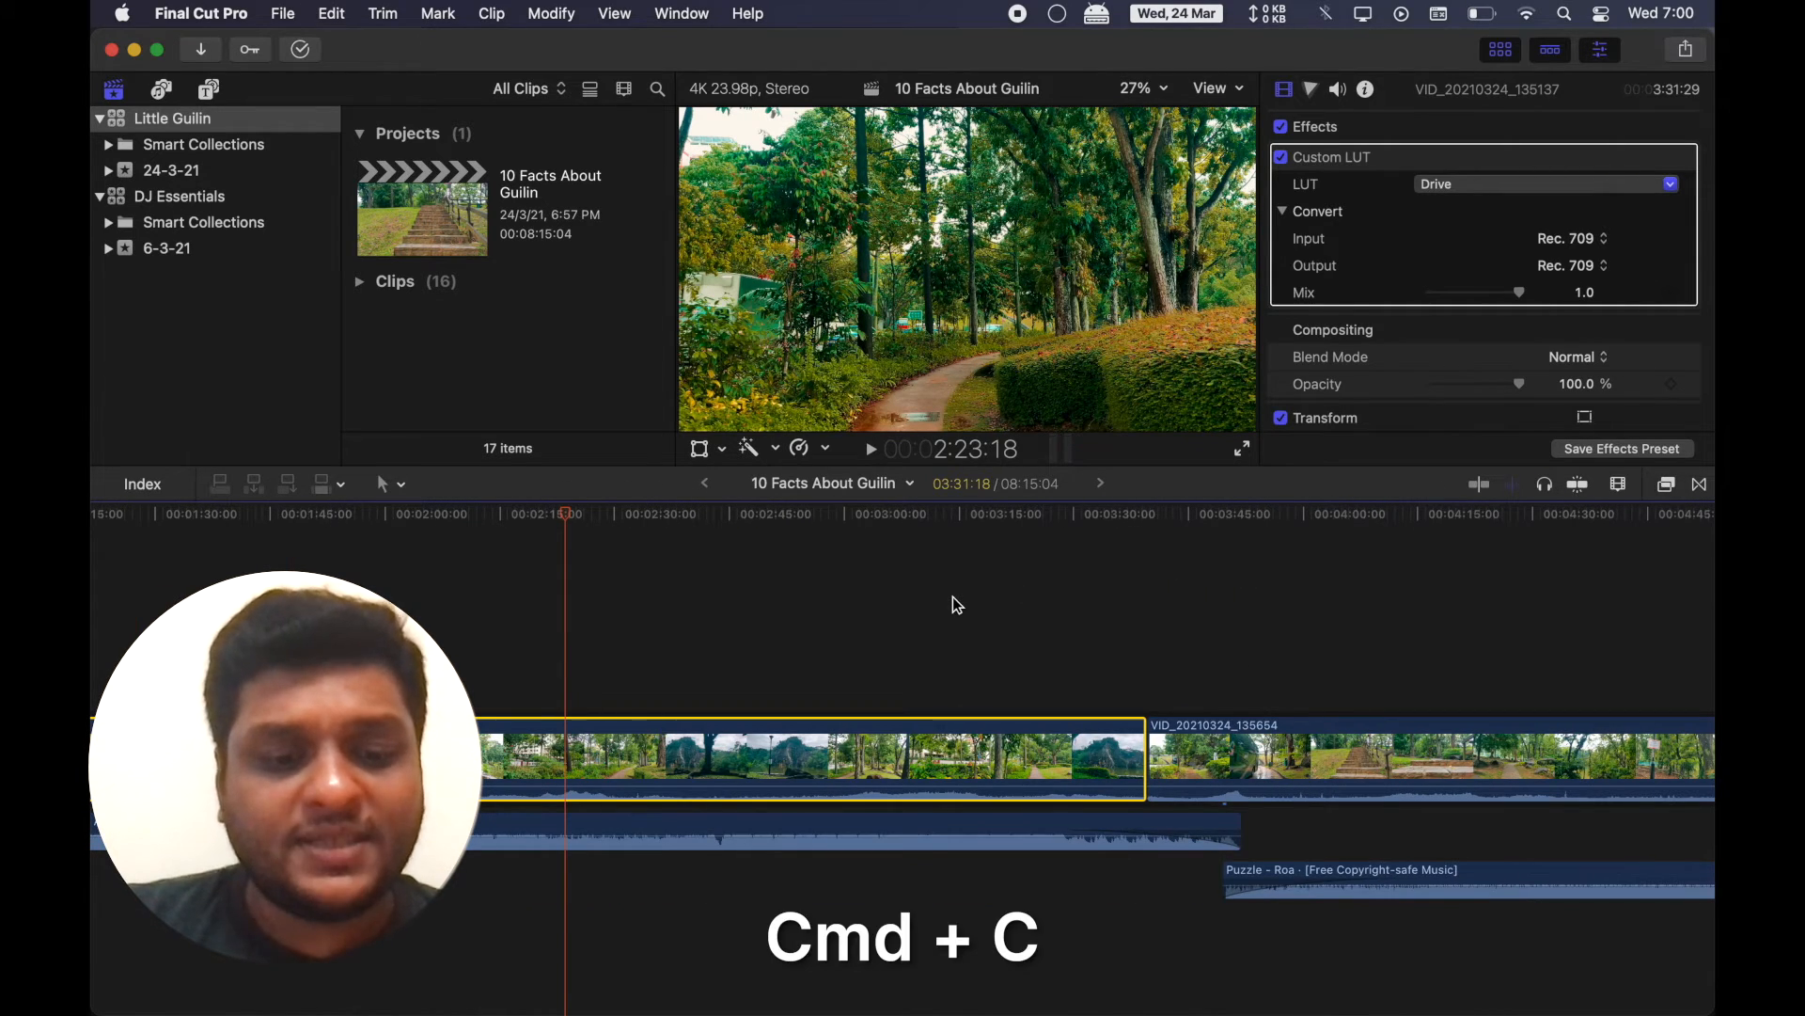
scroll(952, 596, "right", 6)
left_click(1187, 769)
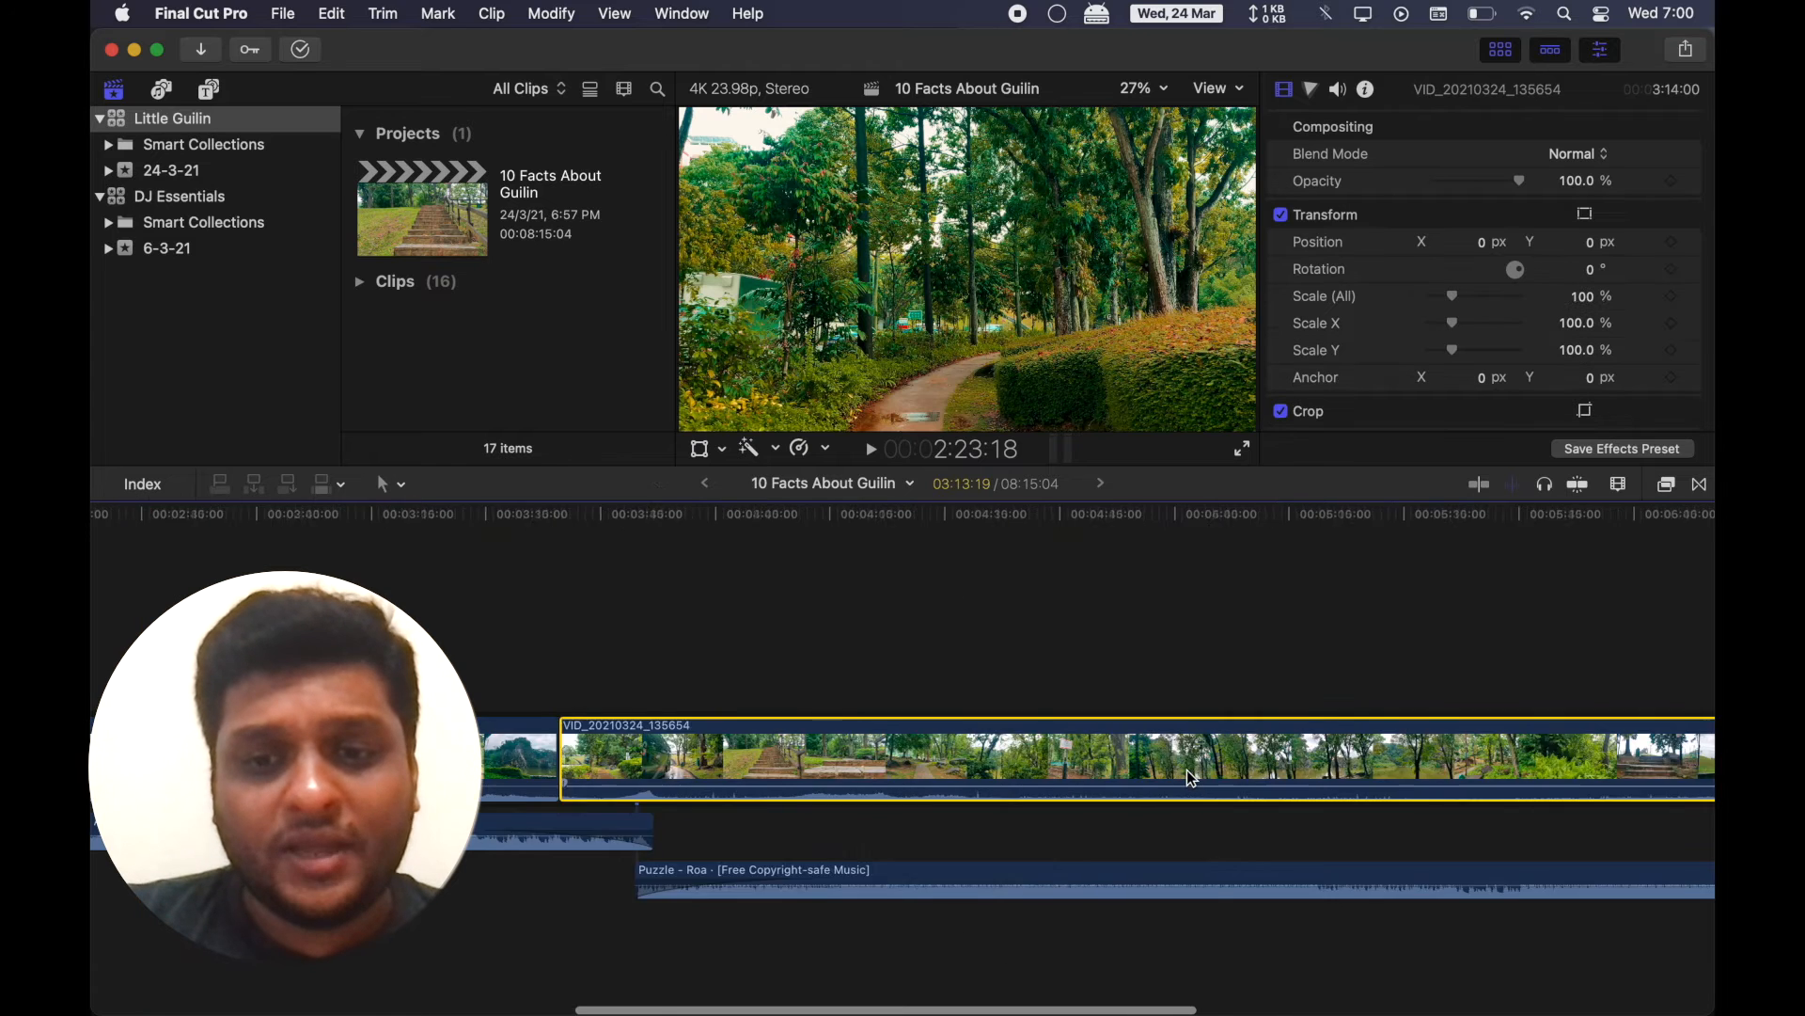
scroll(1187, 769, "right", 12)
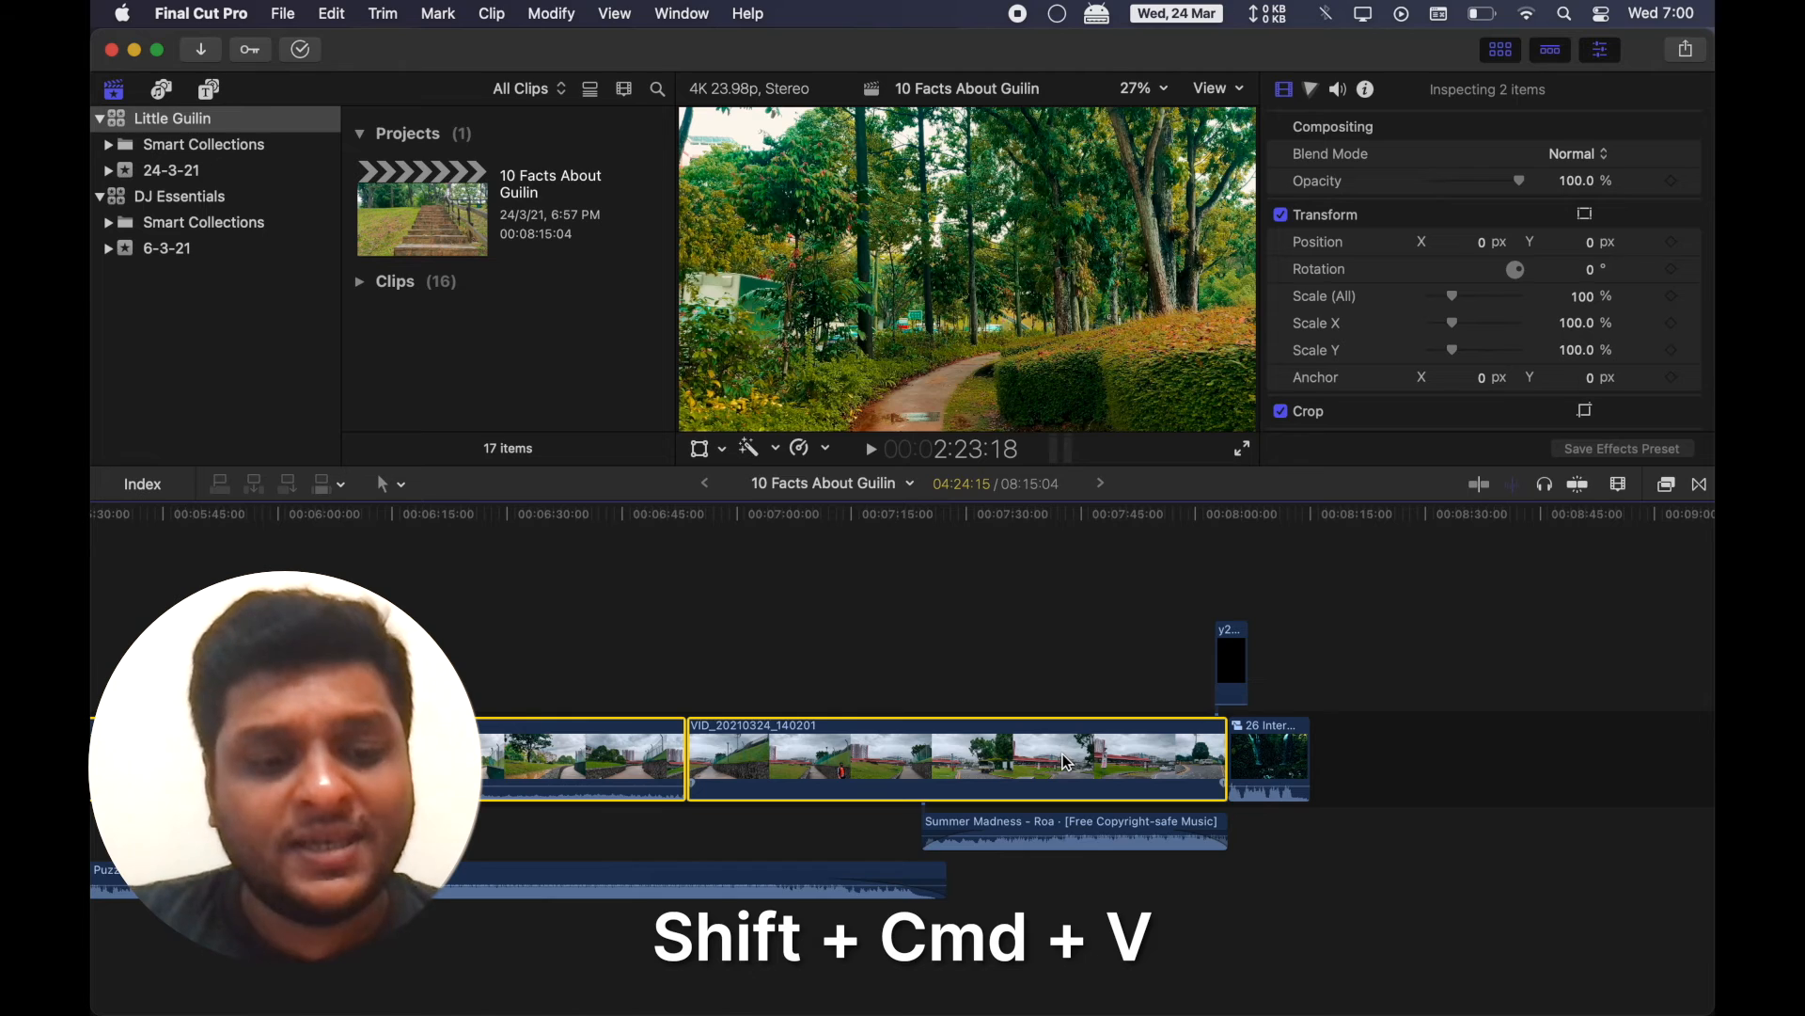
key("shift+super+v")
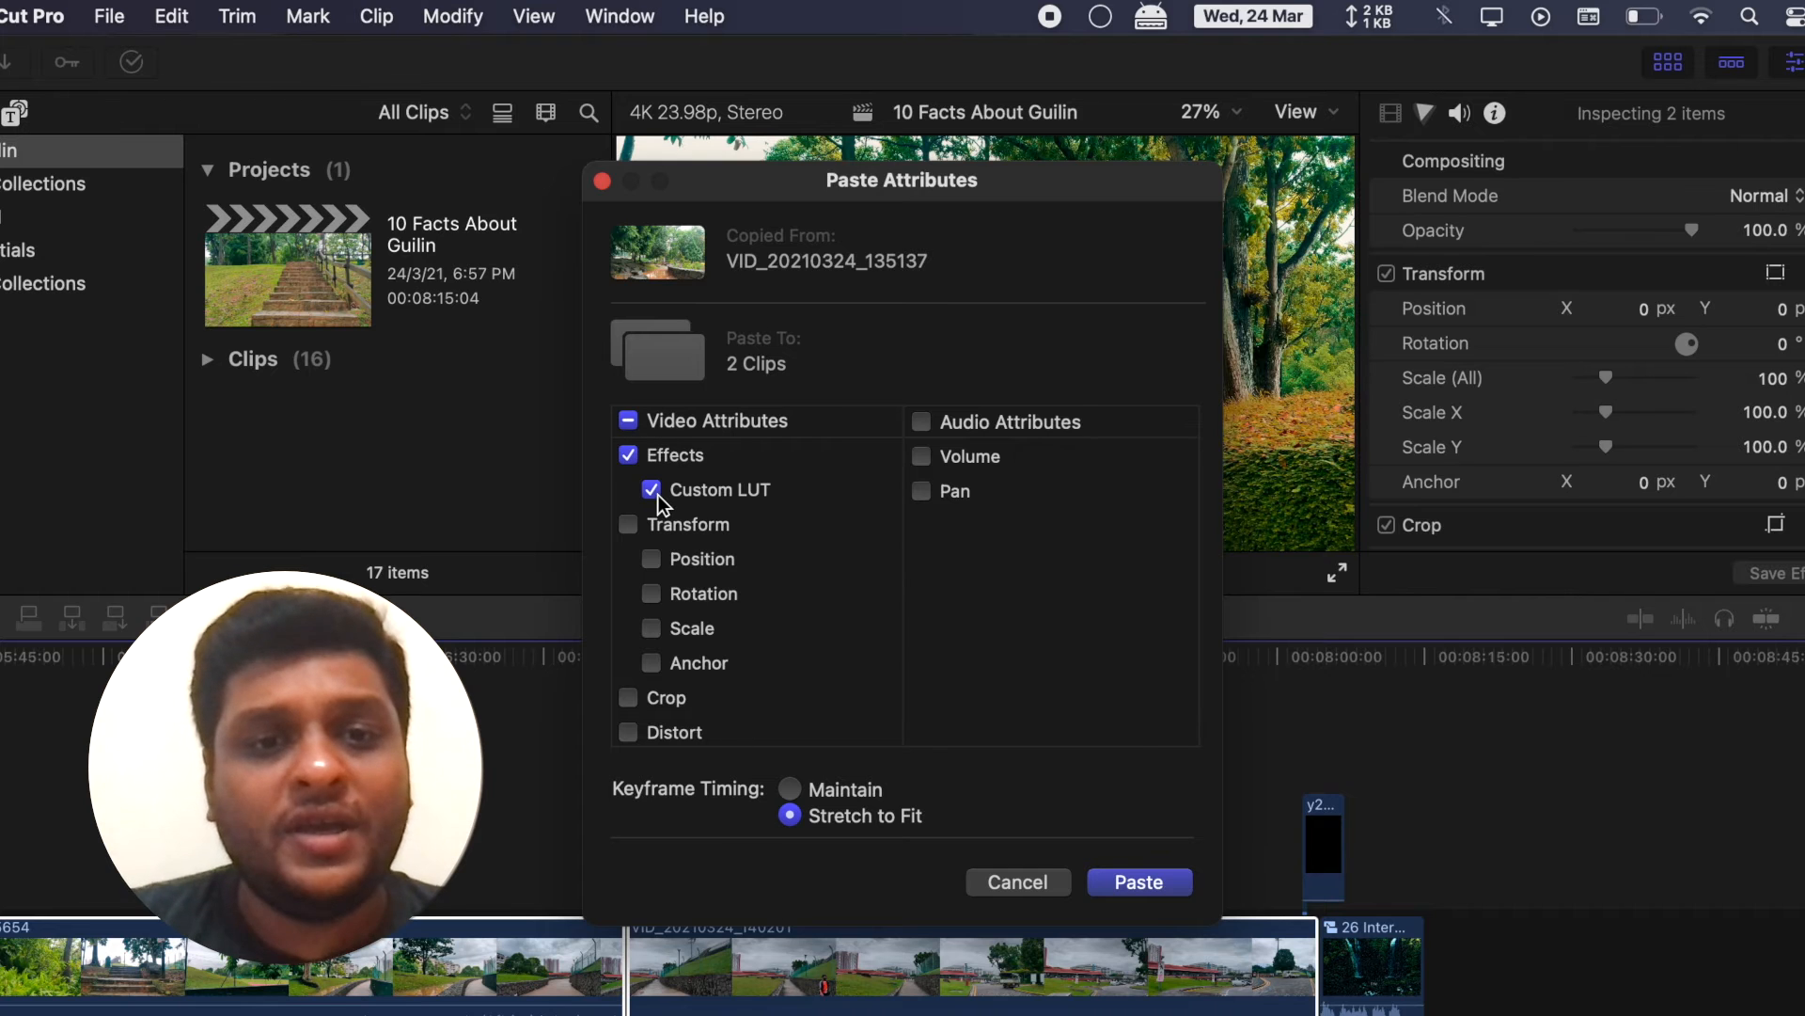
left_click(629, 526)
left_click(629, 526)
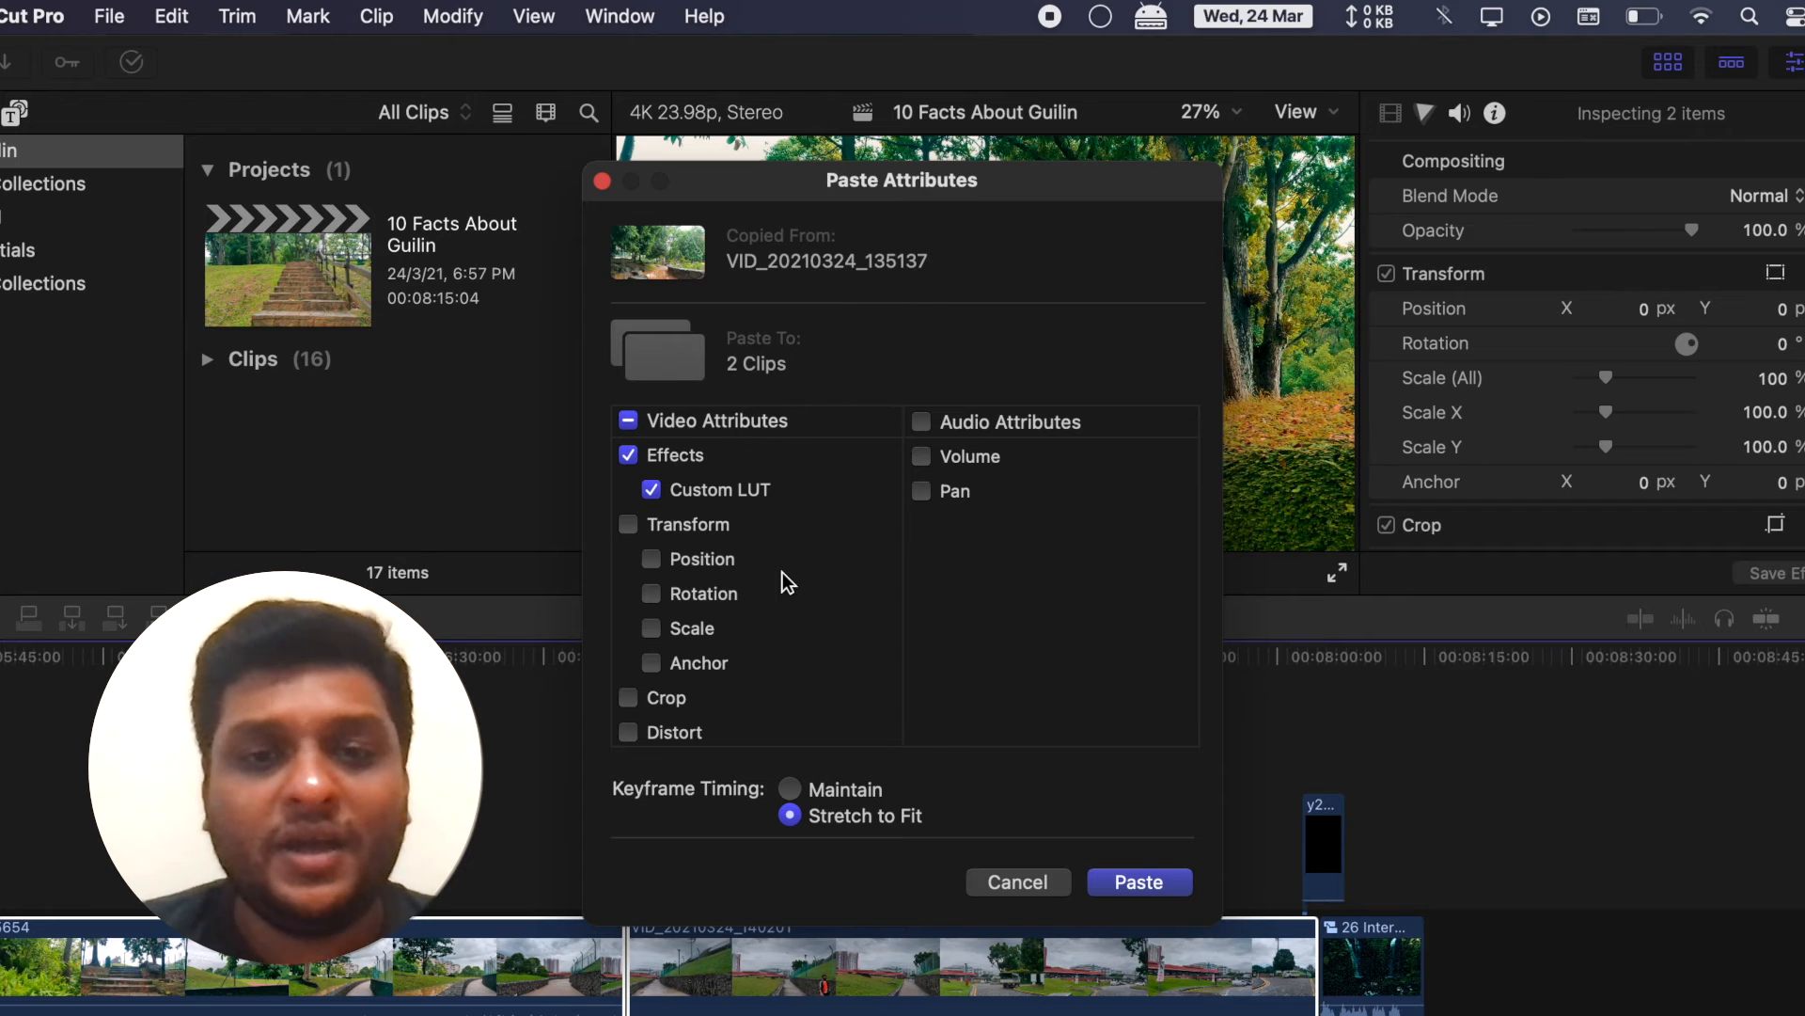
left_click(1136, 882)
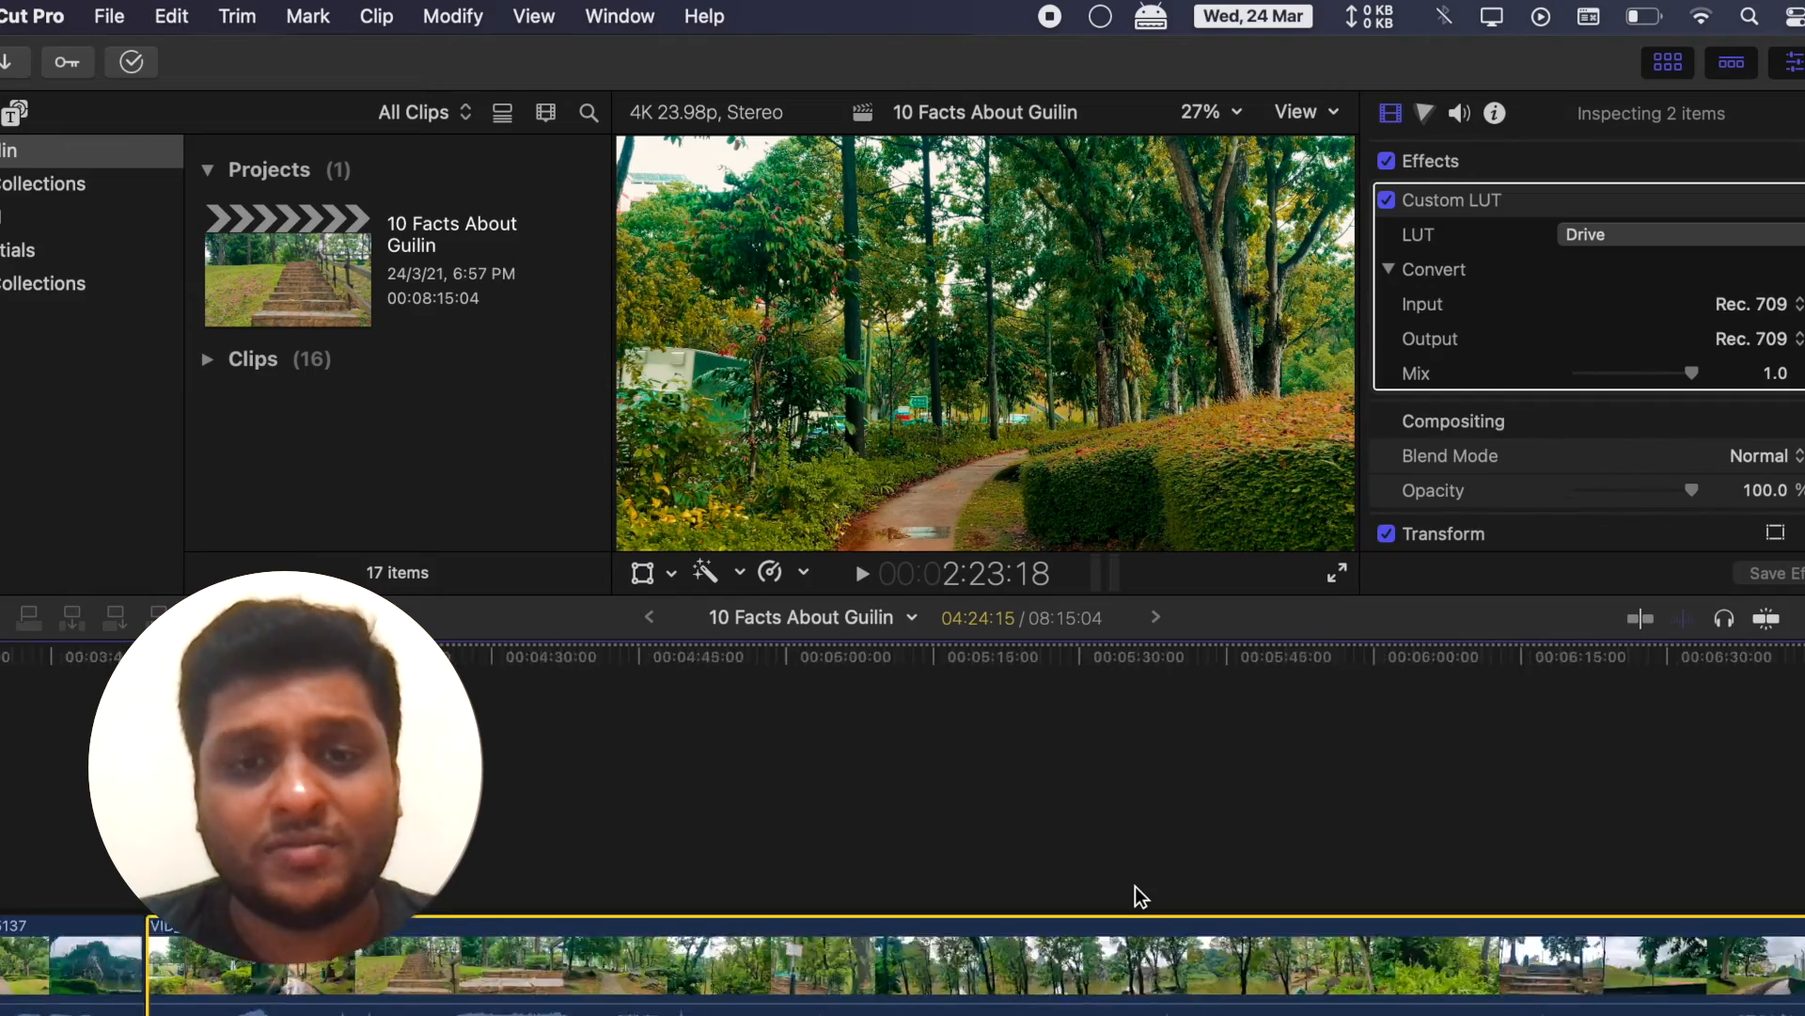
Scrub the timeline from about one minute to 2:40 to review the graded footage.
scroll(1136, 886, "left", 20)
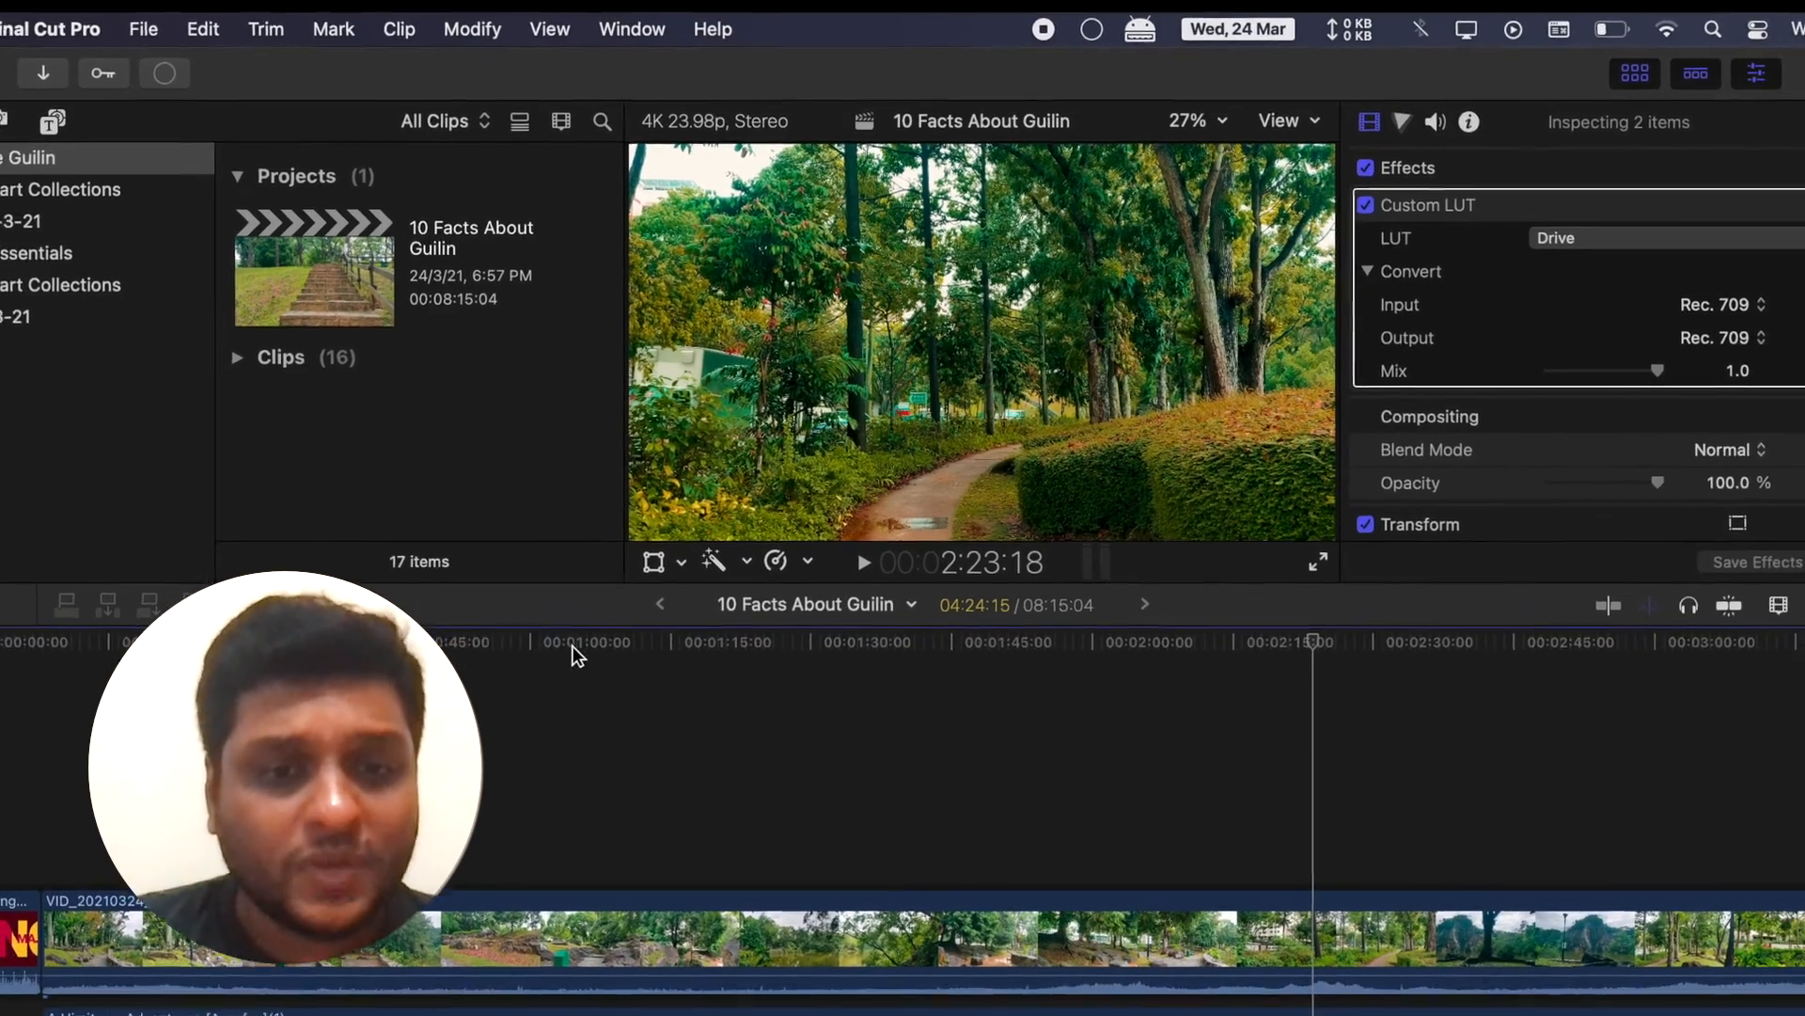
left_click(552, 660)
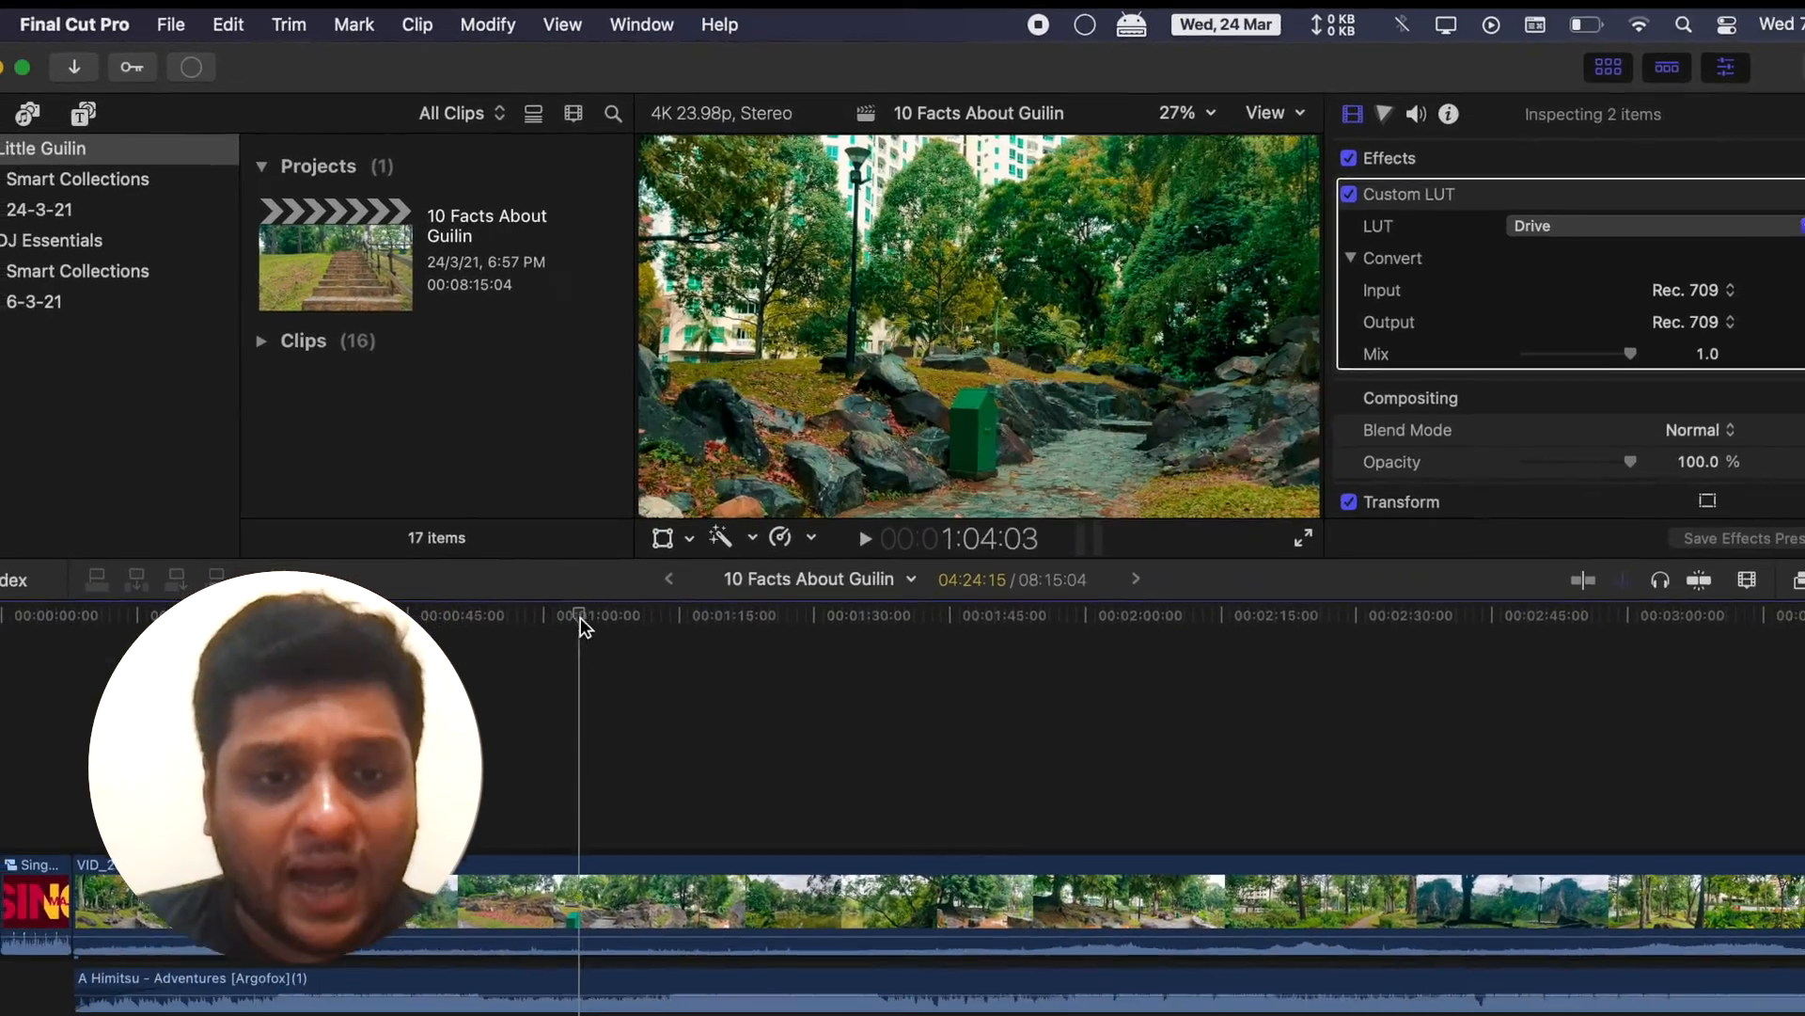
left_click_drag(581, 620, 1354, 673)
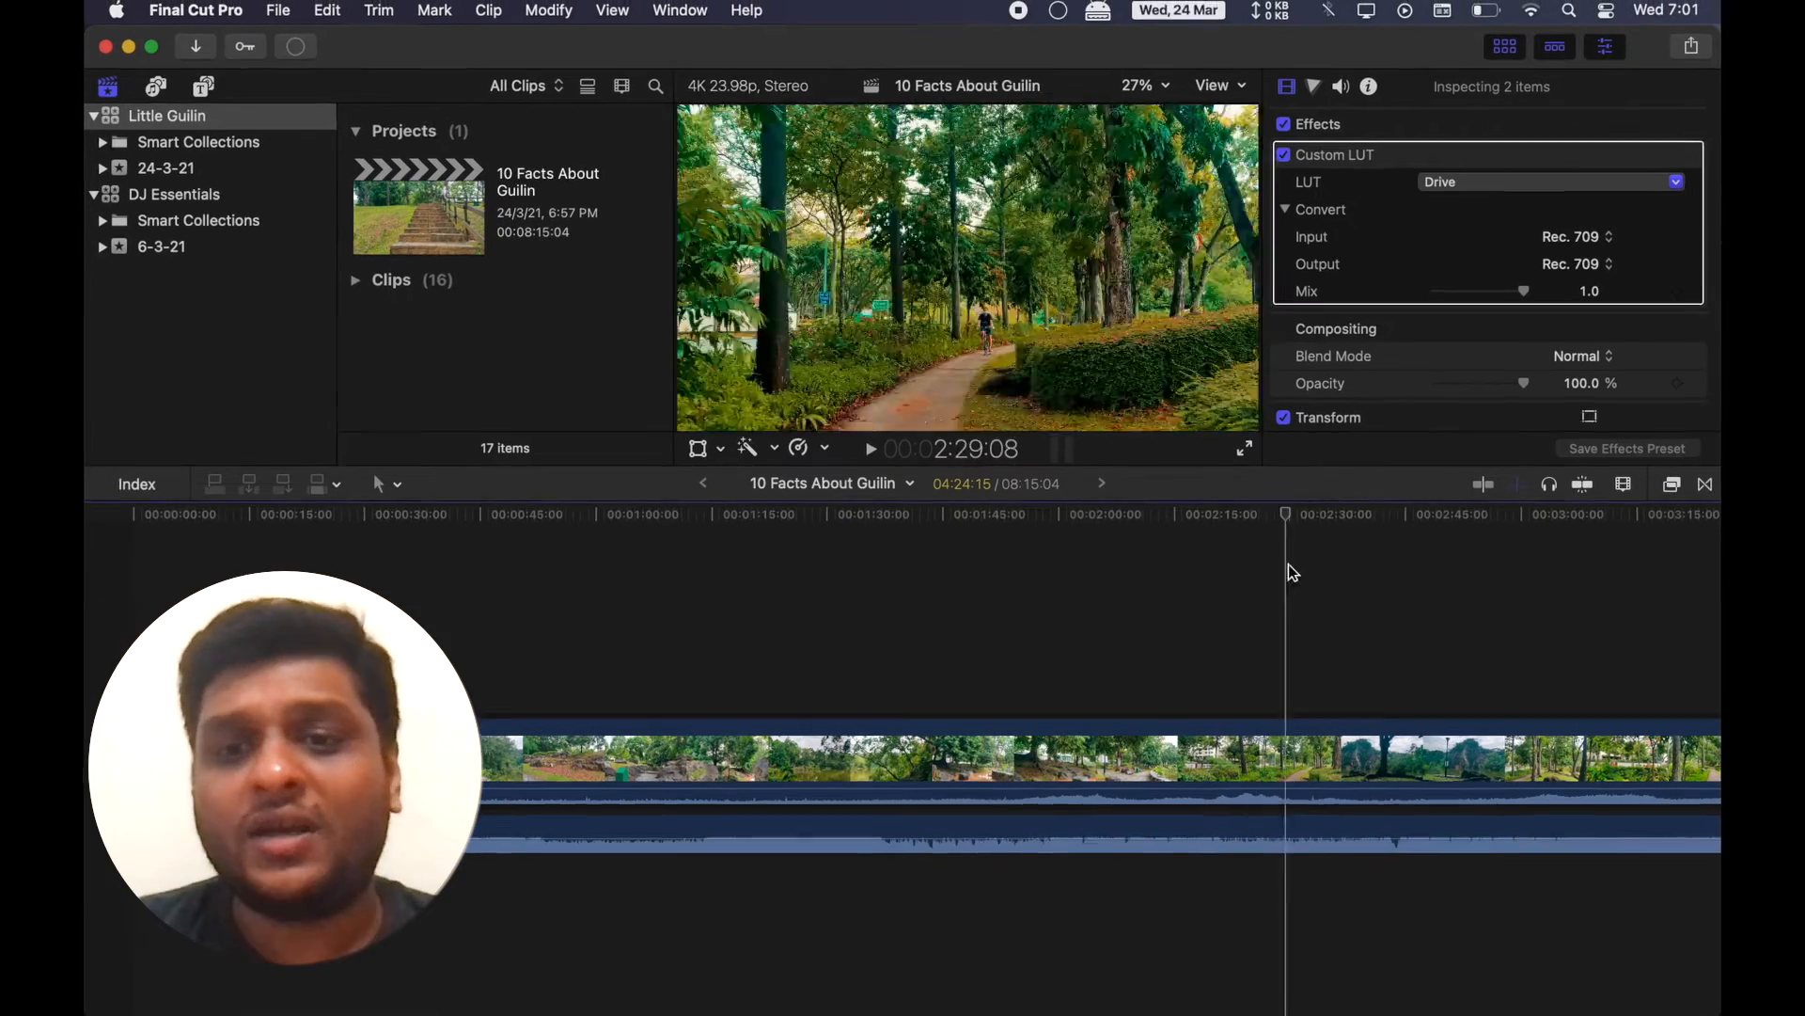
left_click_drag(1290, 572, 1369, 576)
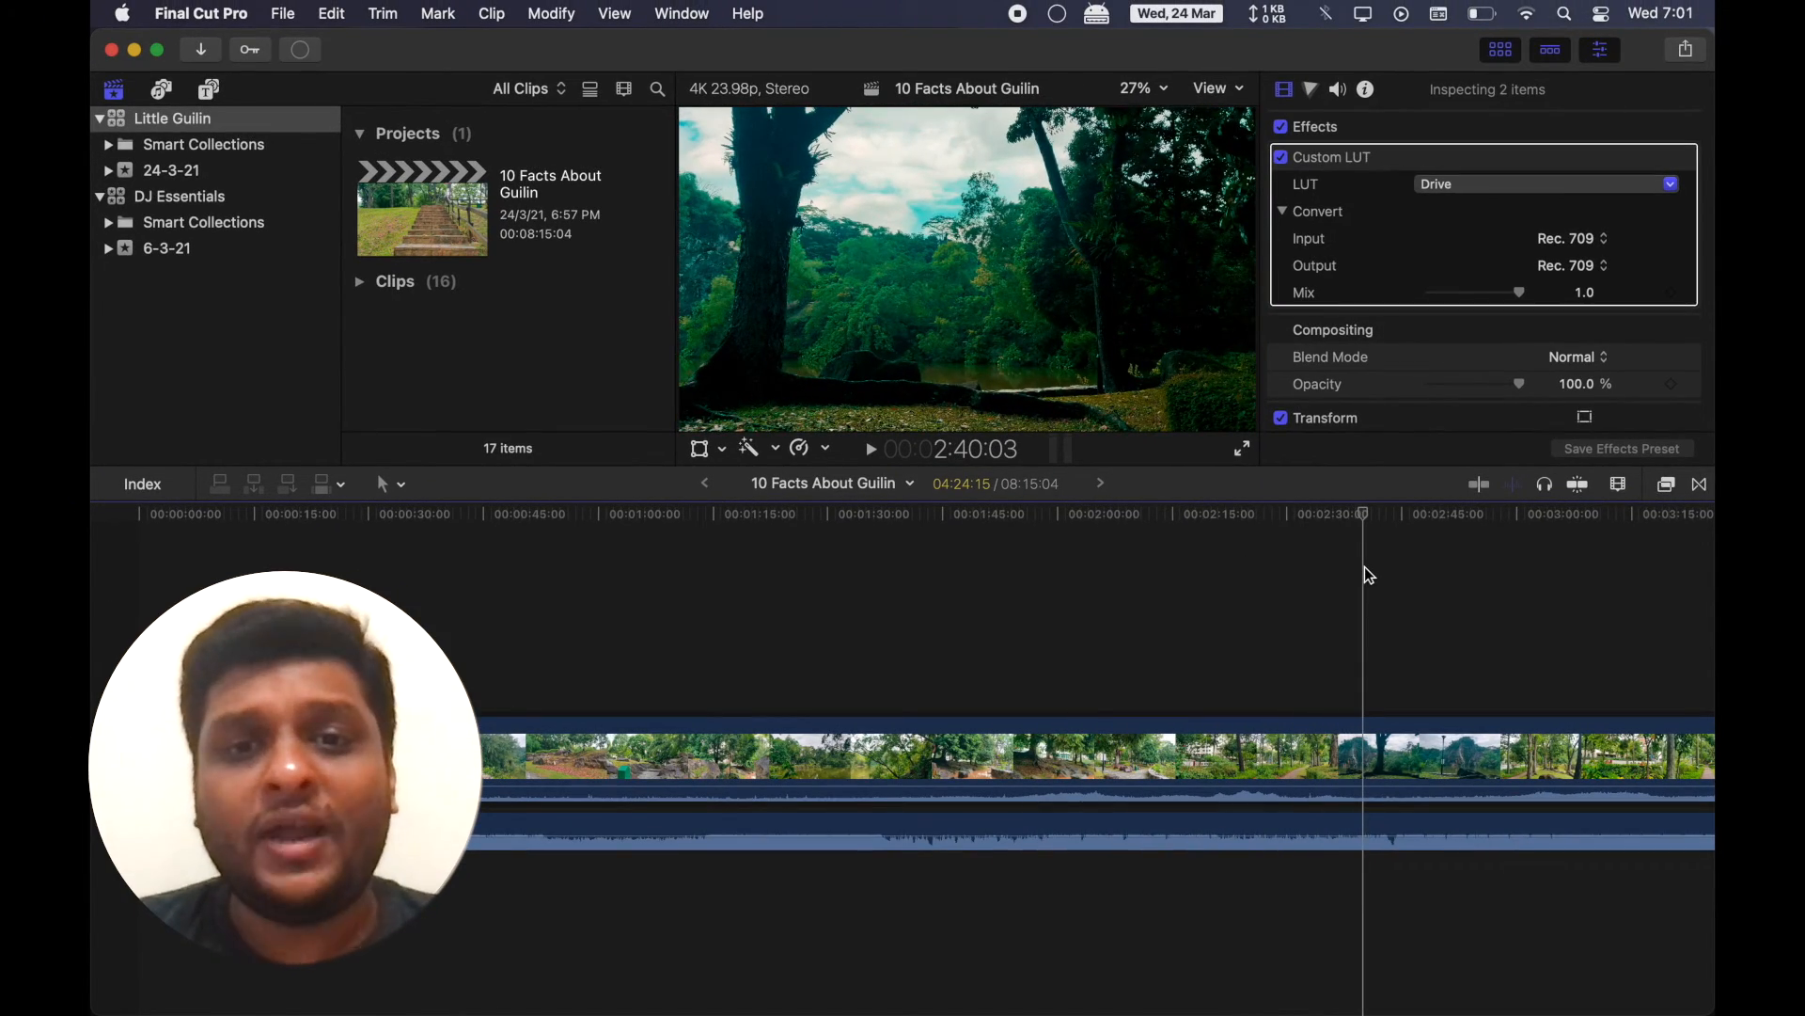